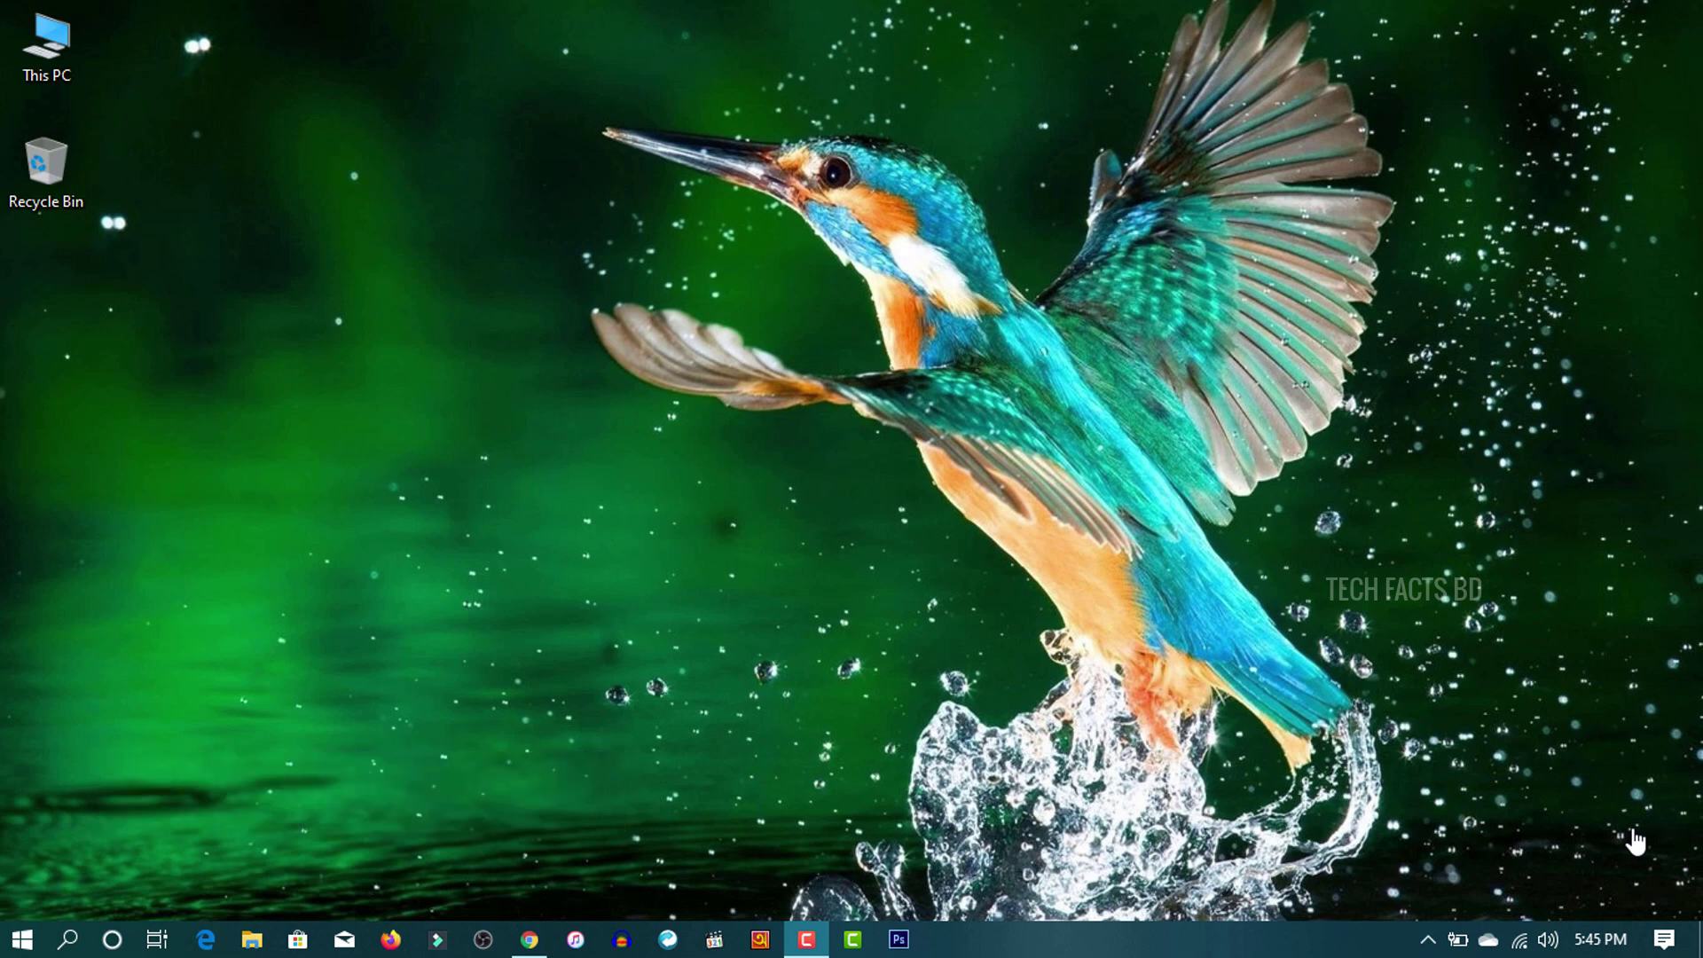
- Open Firefox and search the web for "windows 10 download"
click(1634, 841)
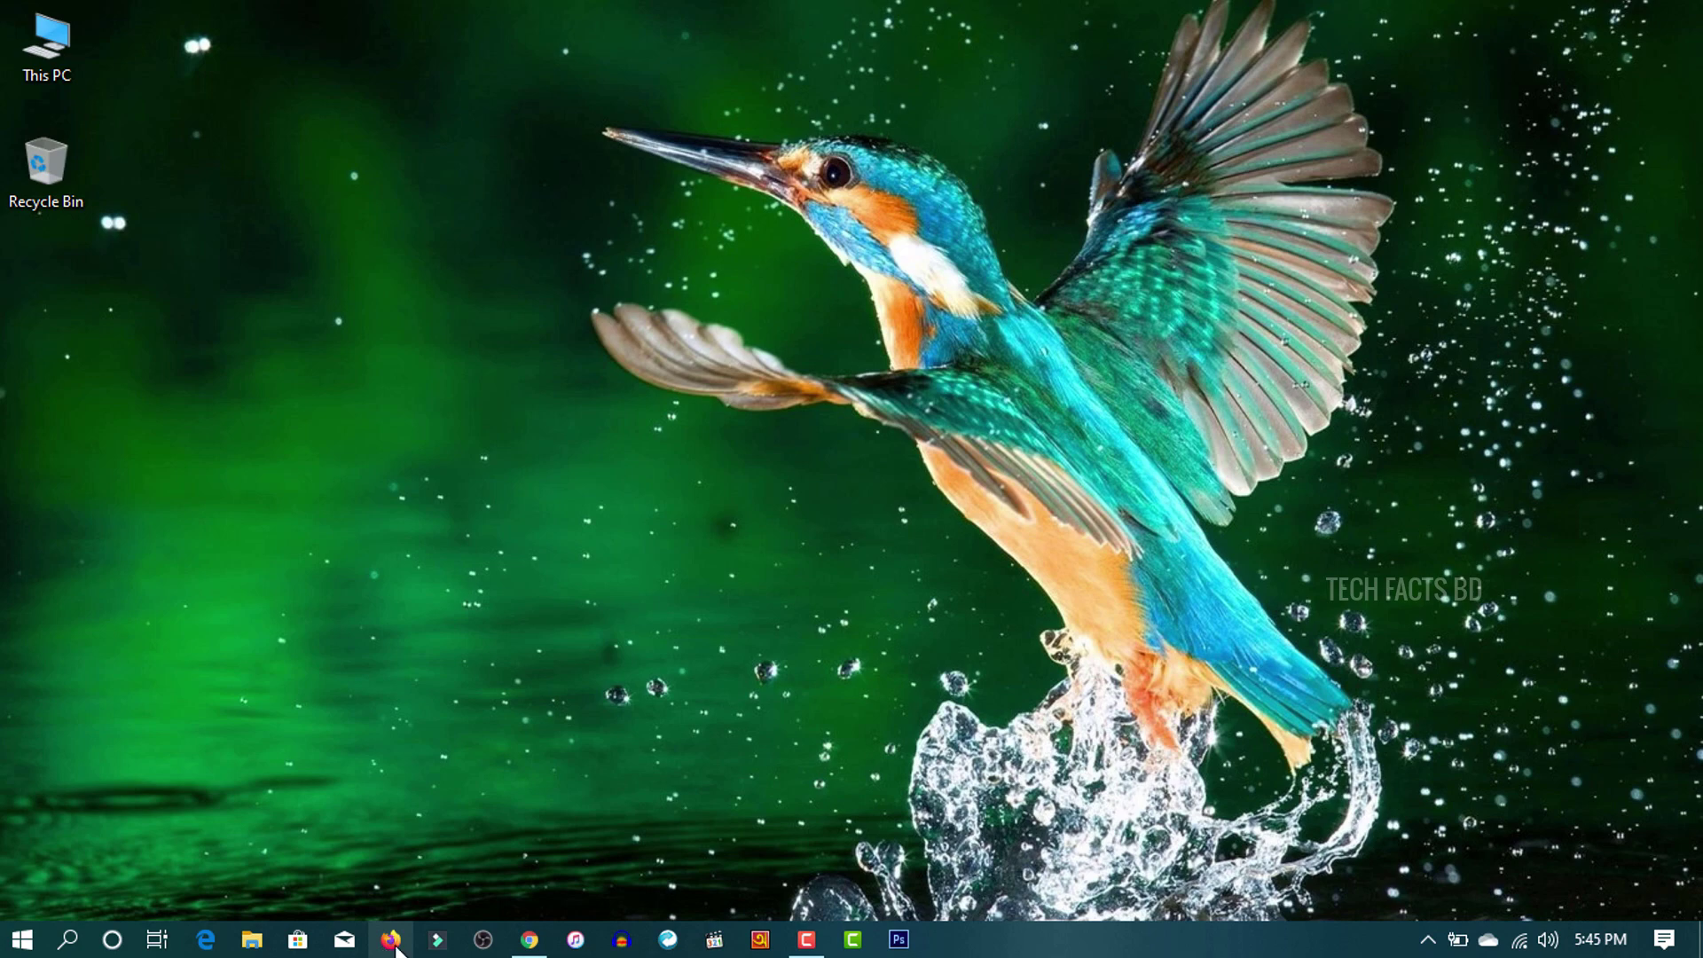
click(395, 947)
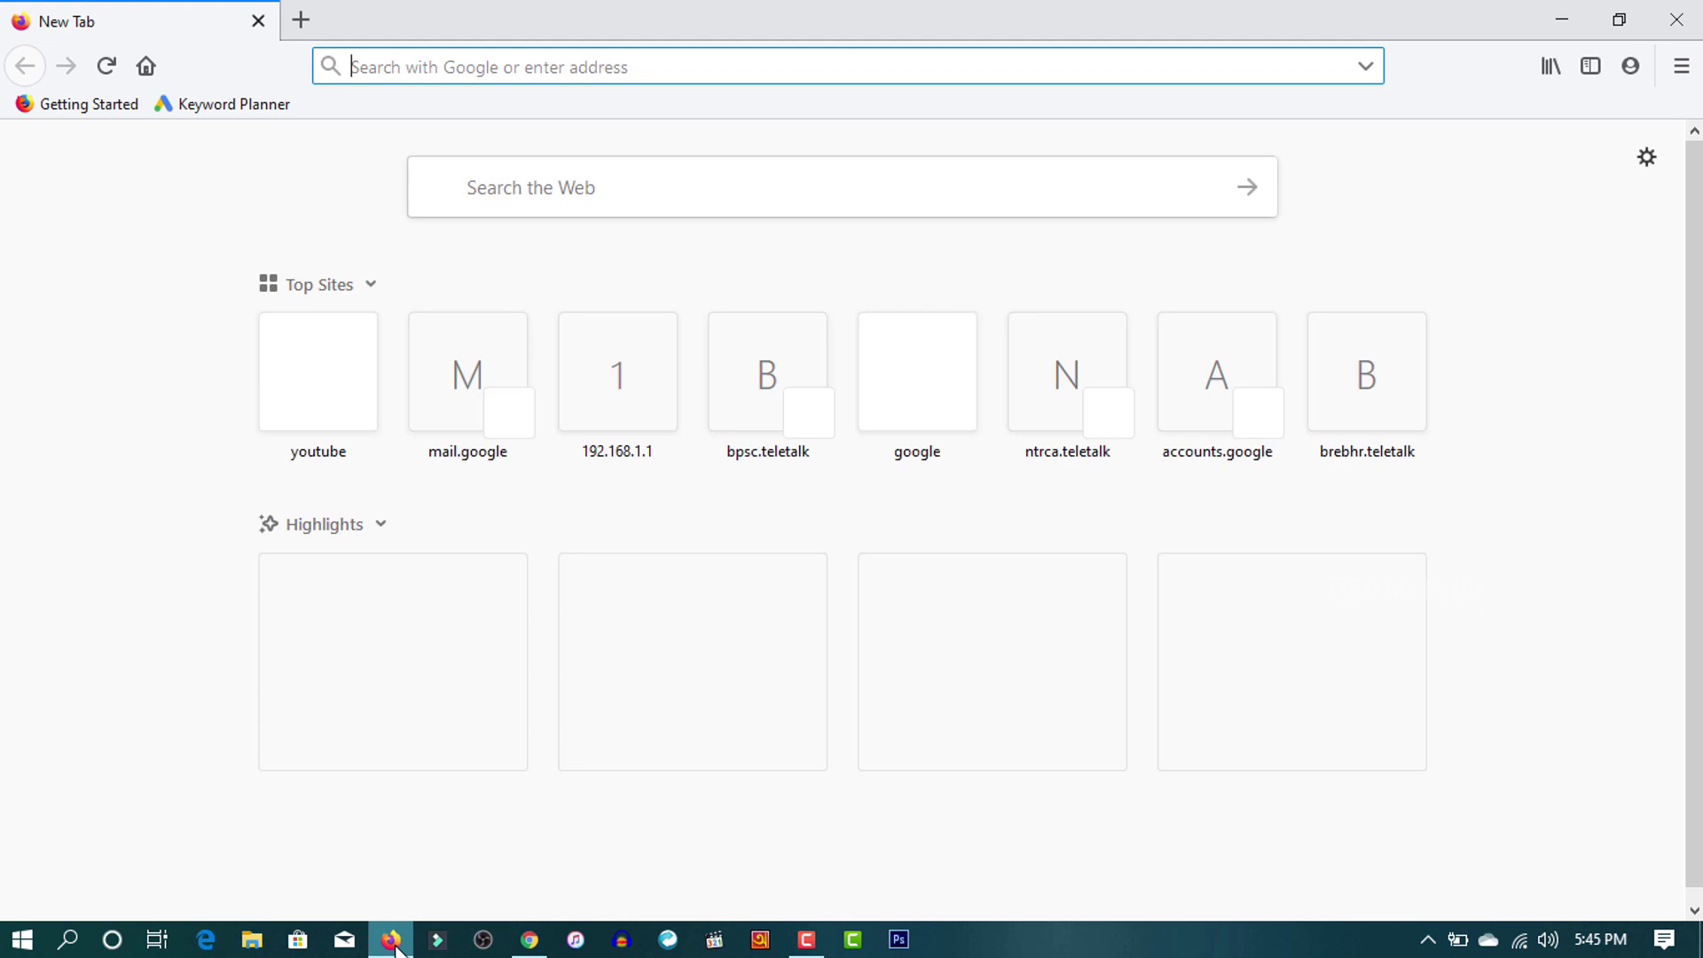
click(642, 184)
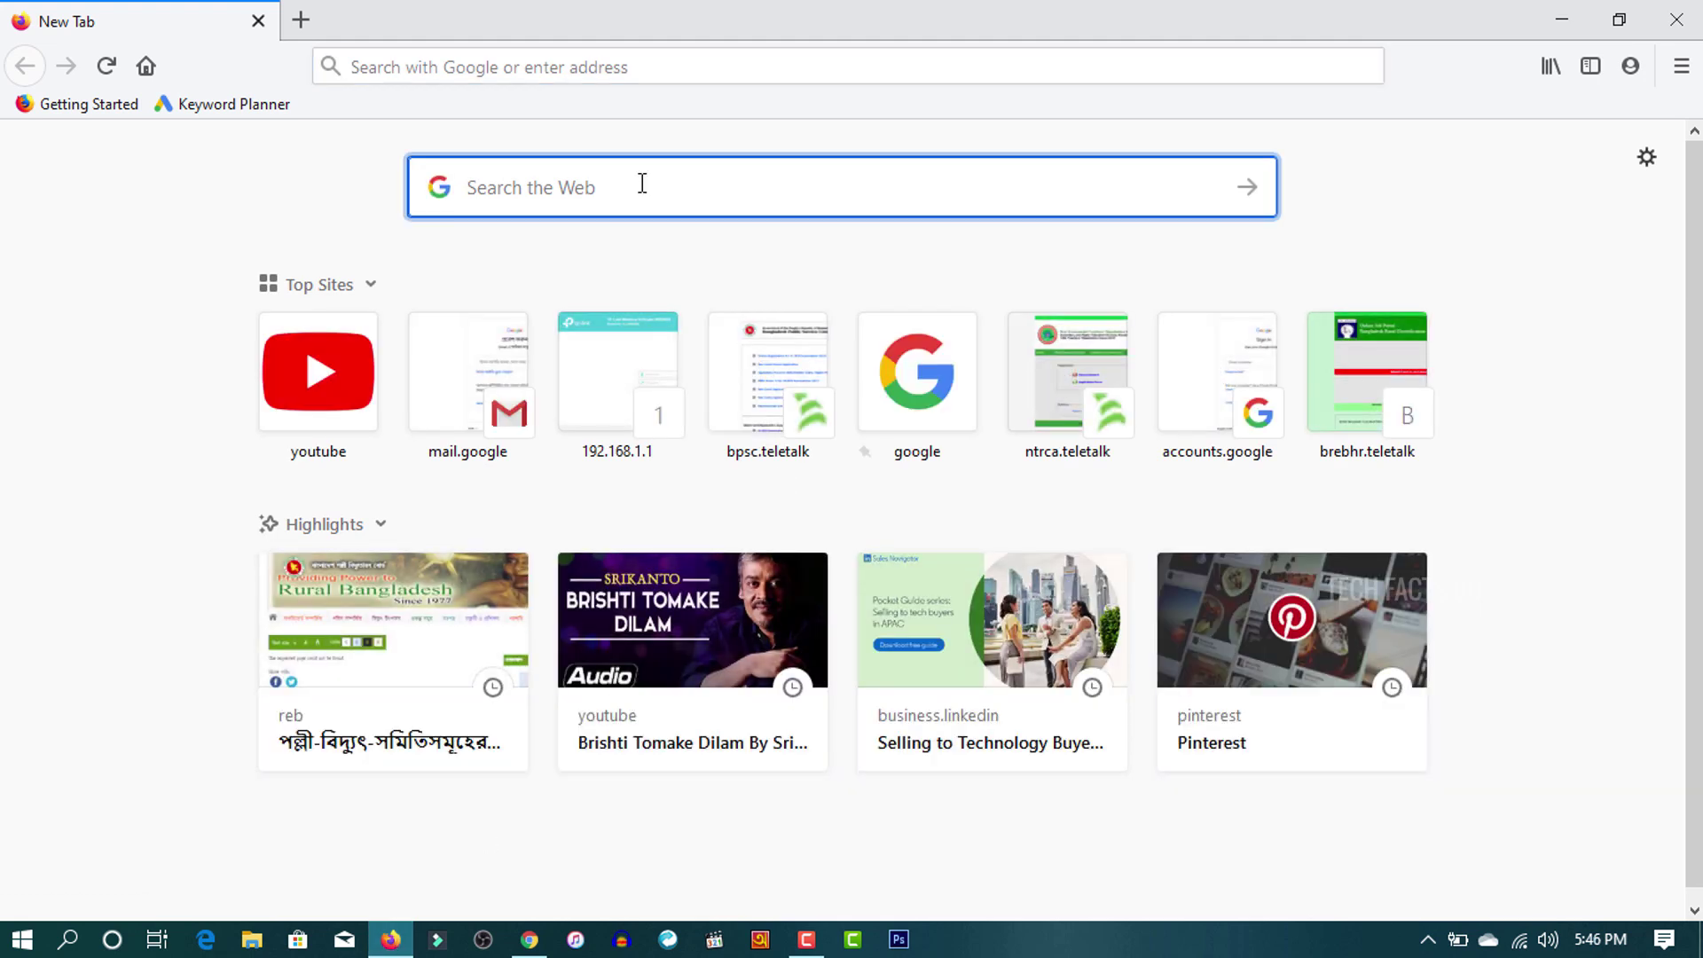
text(win)
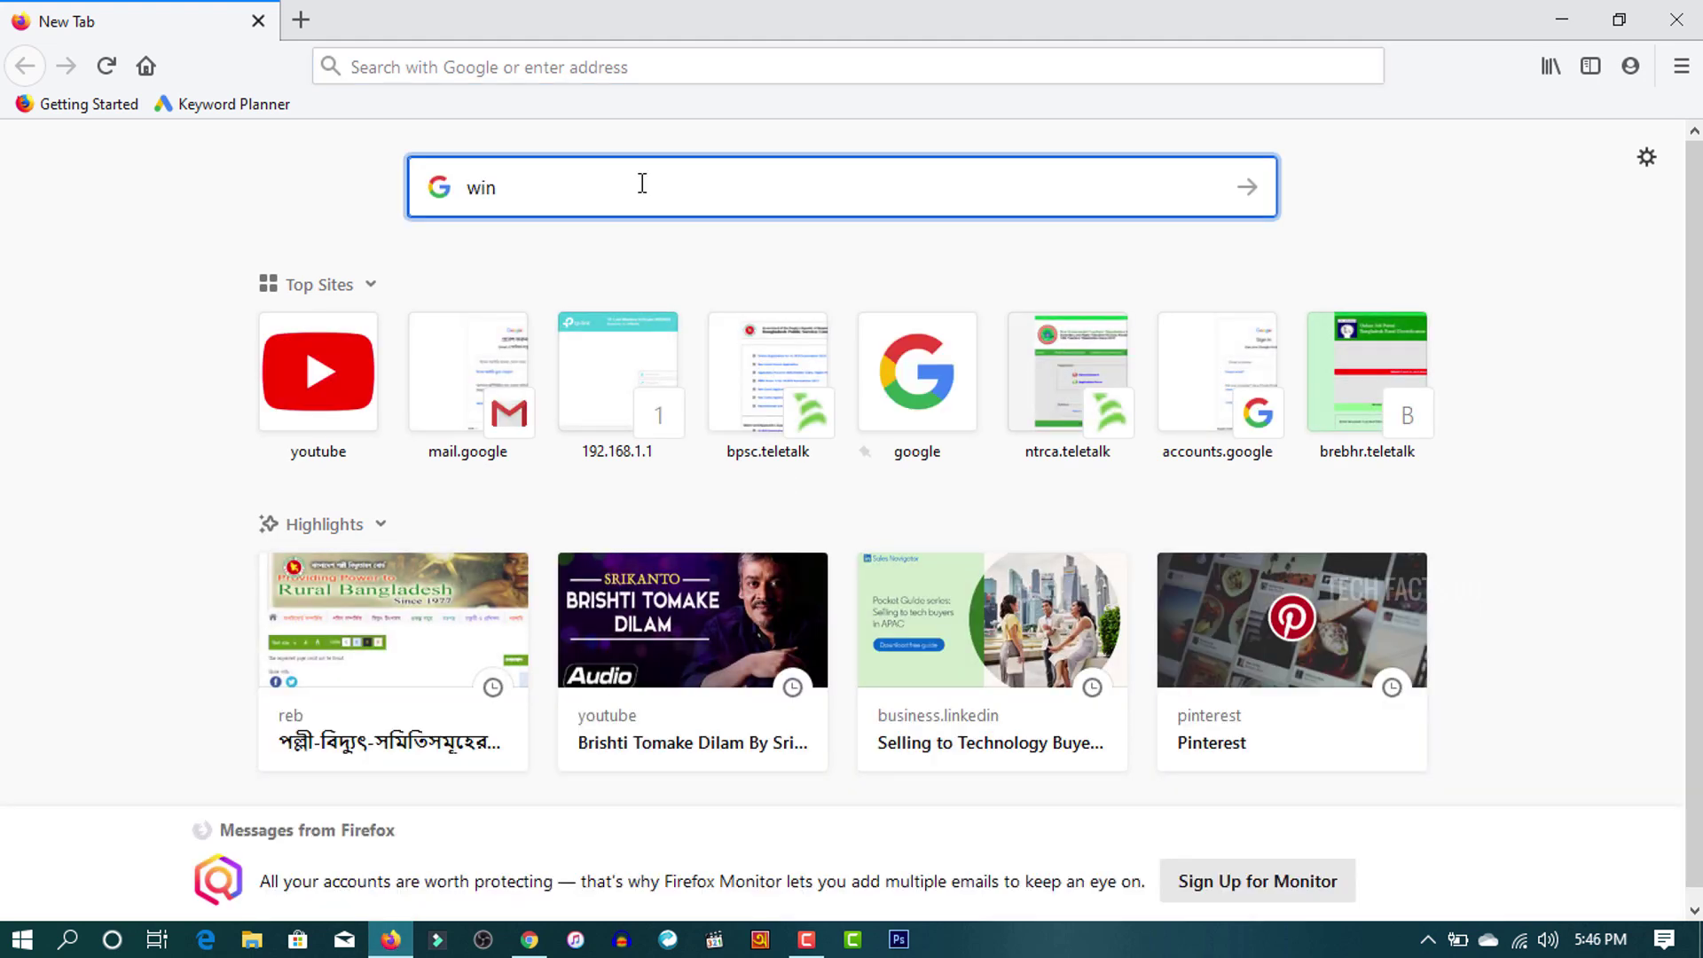
text(dows 10 do)
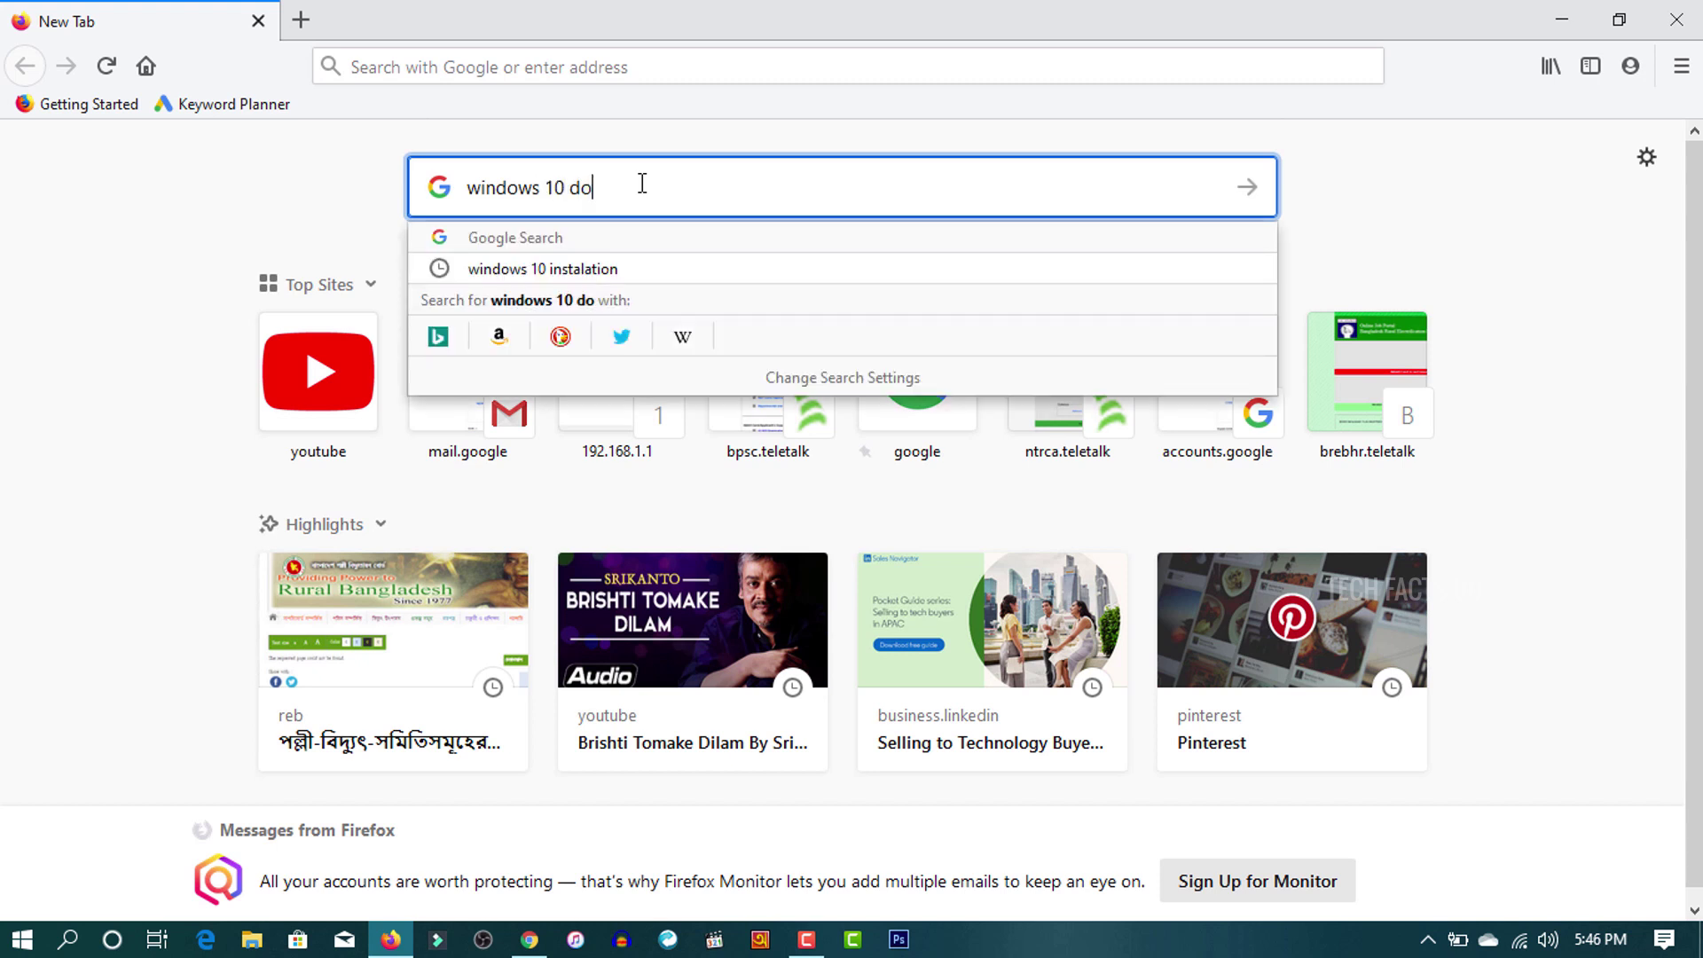
text(wnload)
key(Return)
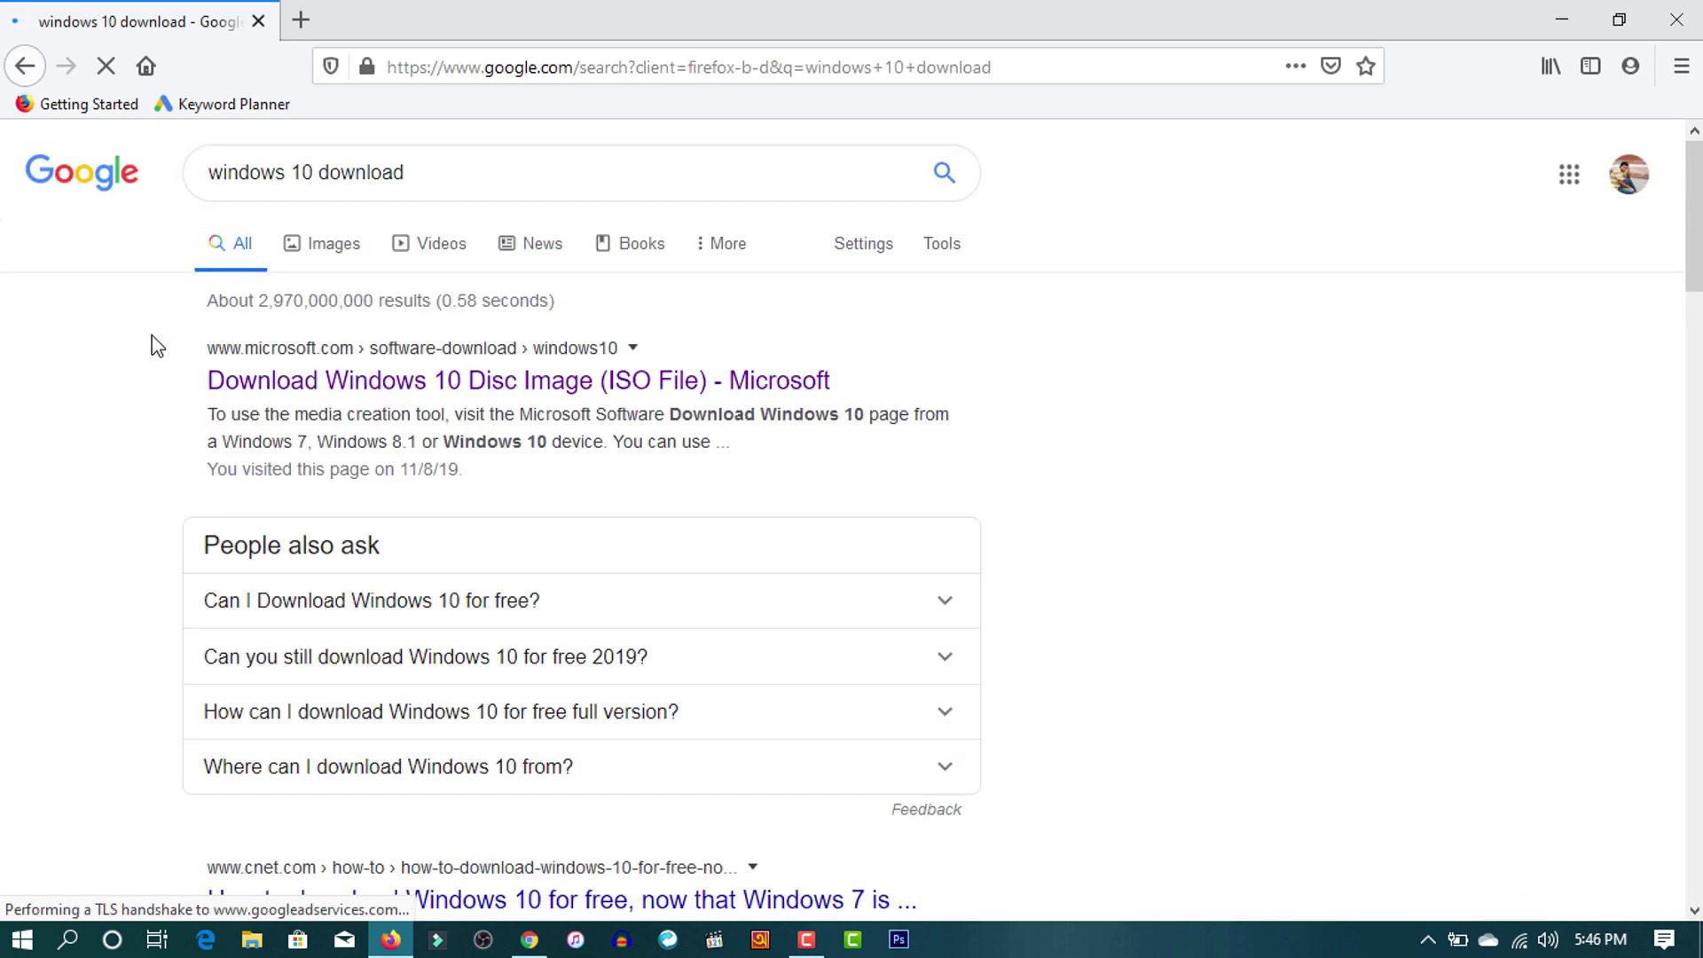
- Open Microsoft's Download Windows 10 page and save the media creation tool, MediaCreationTool1909.exe
click(363, 399)
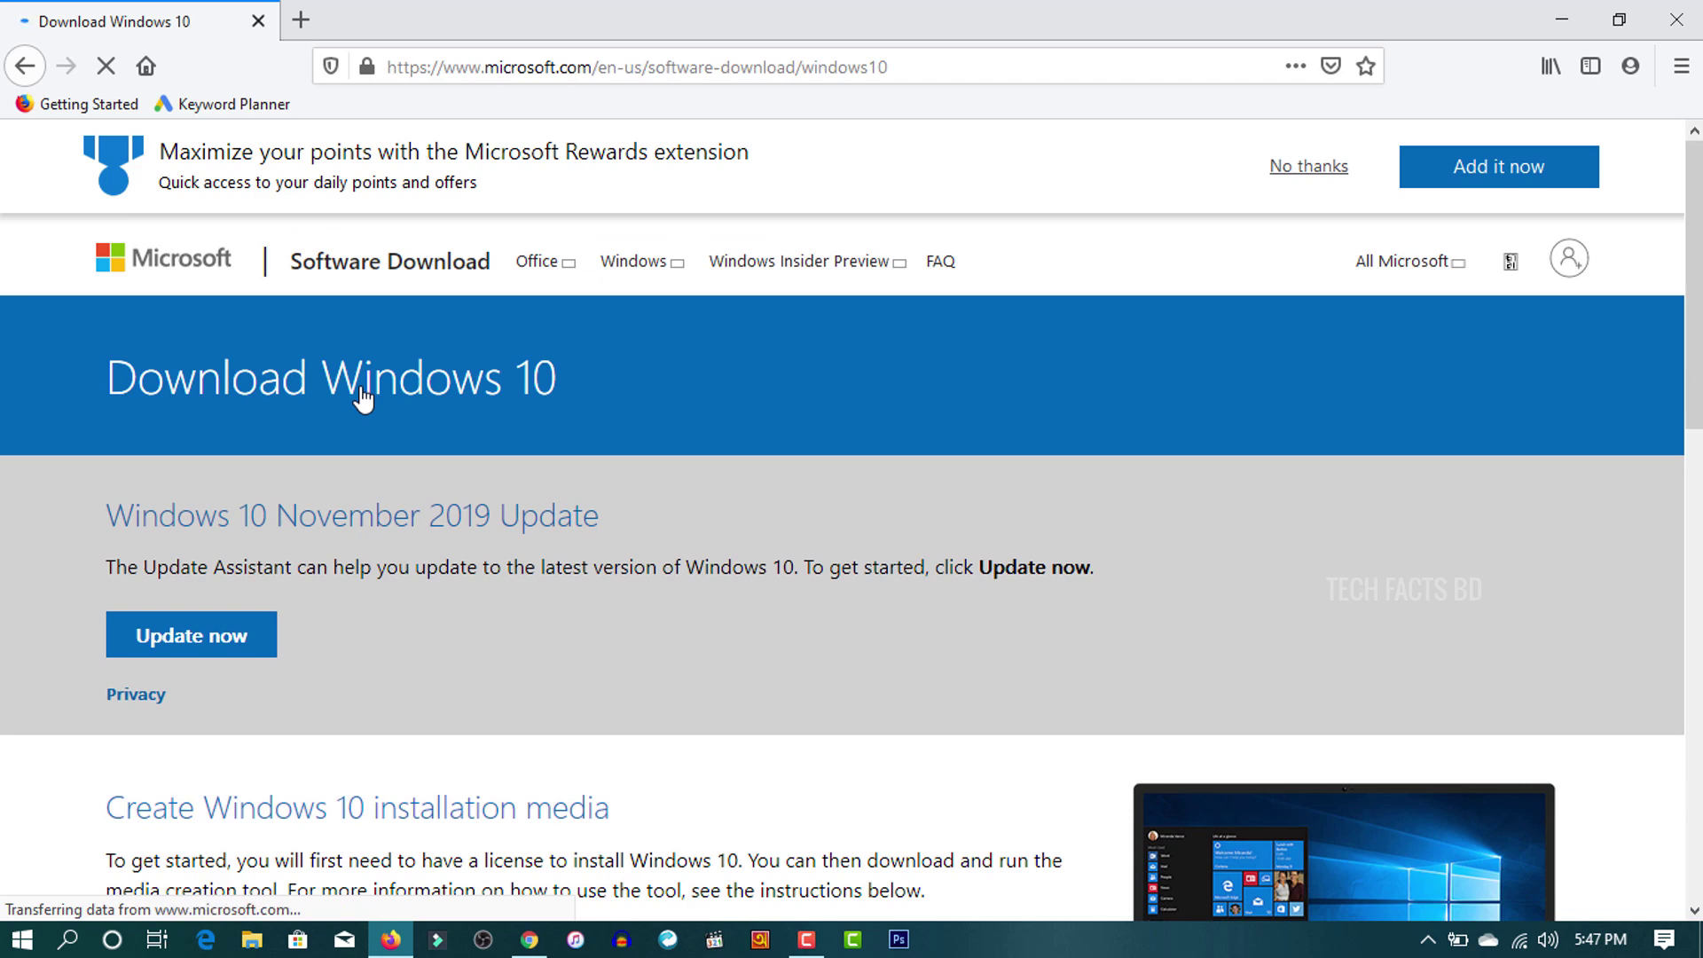
click(1274, 169)
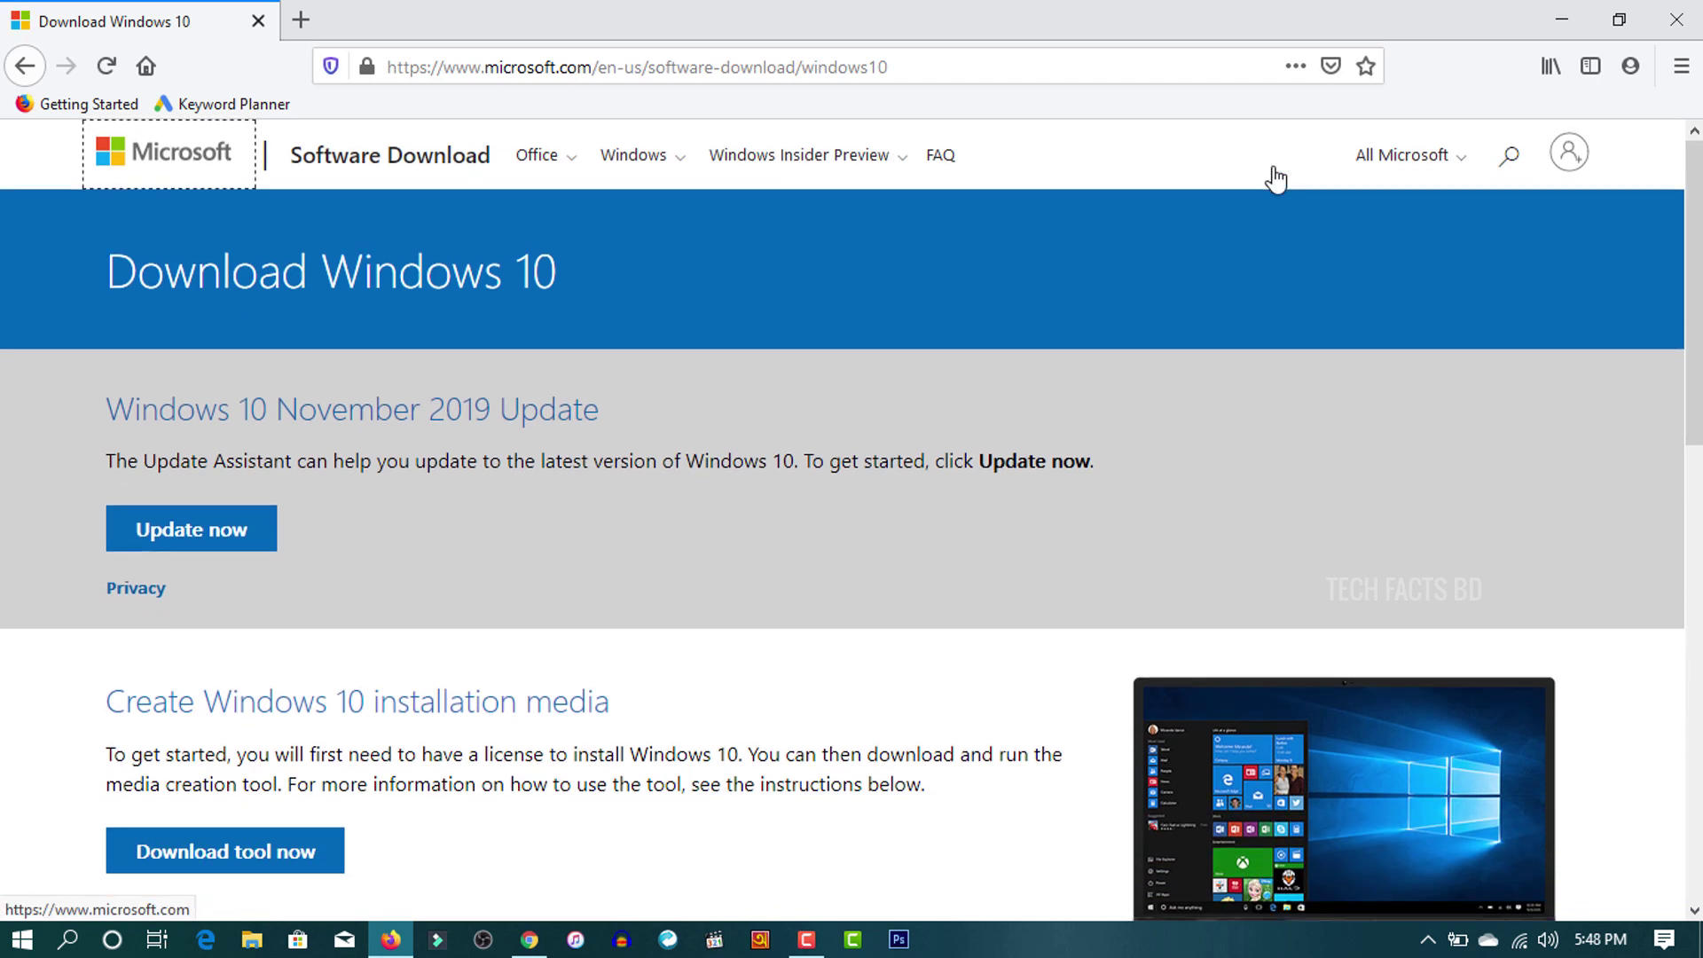
scroll(1692, 266, down, 3)
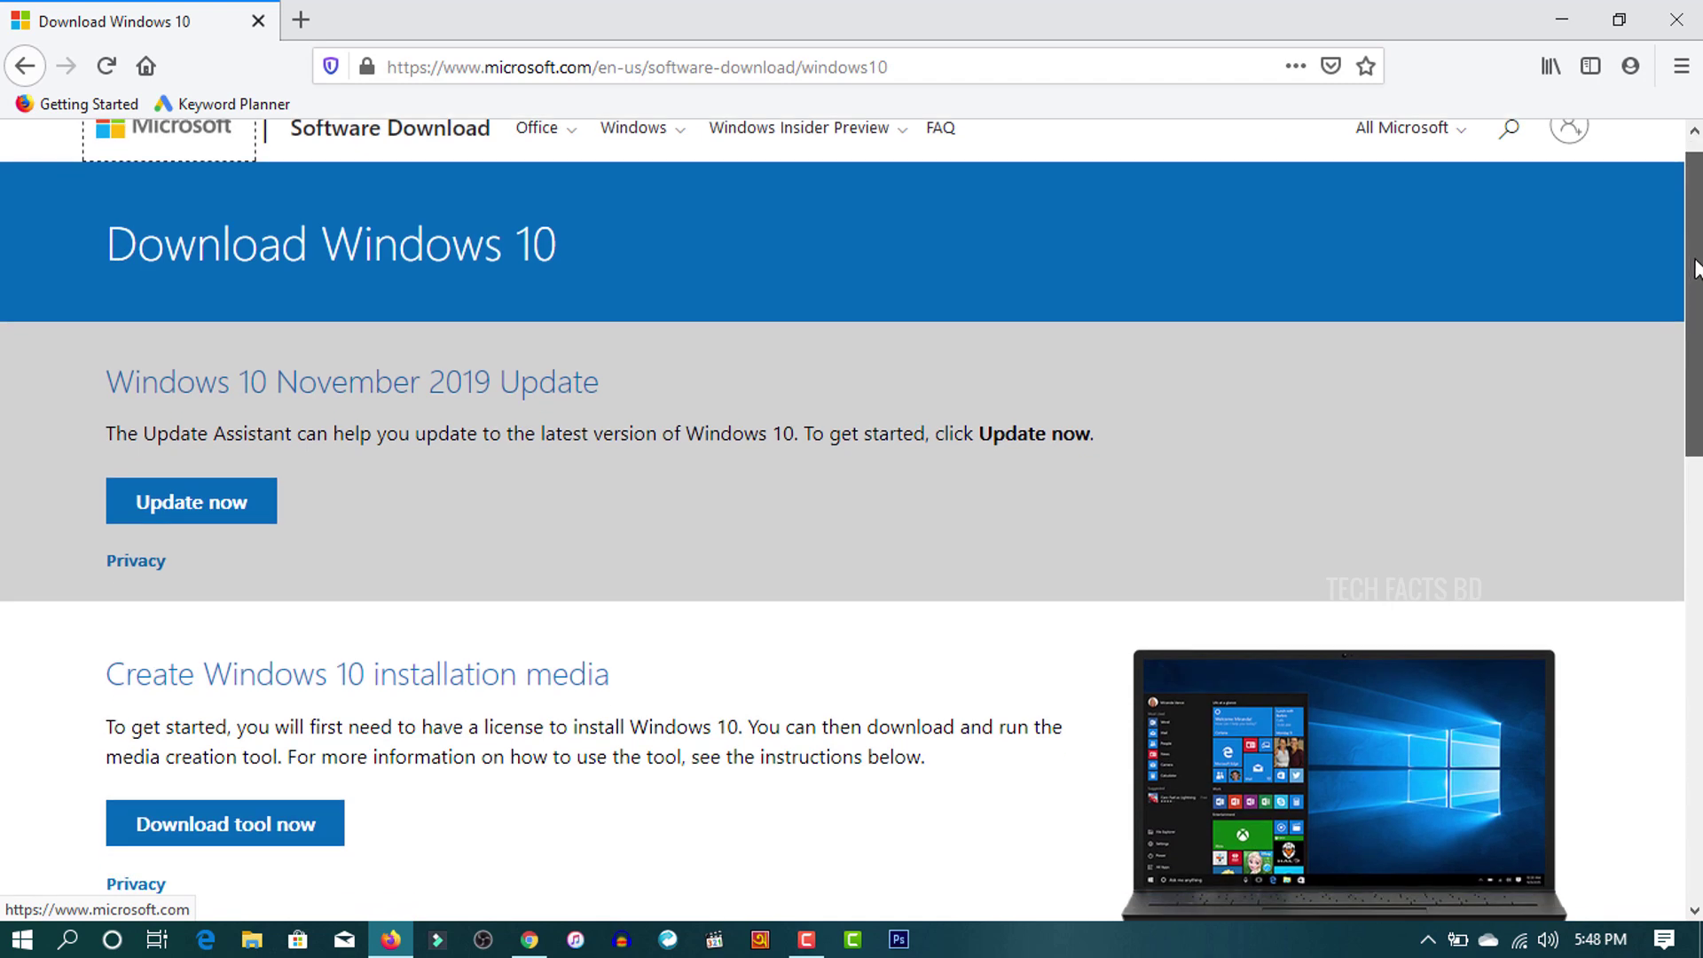
scroll(1698, 324, down, 3)
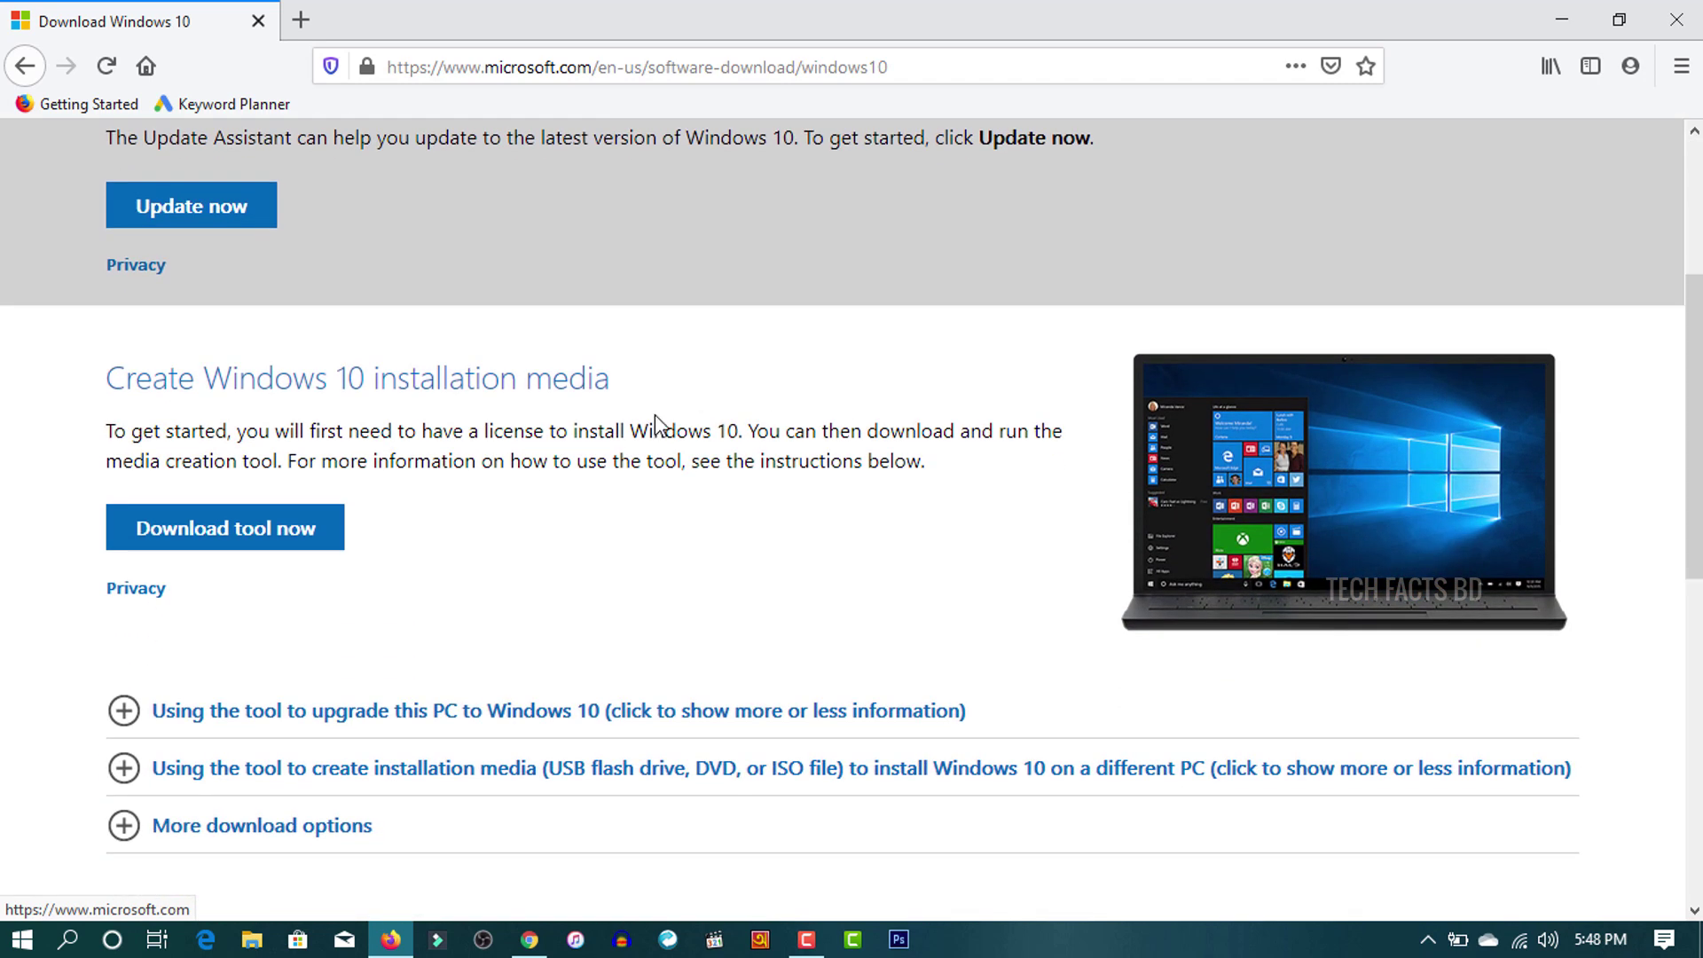
click(296, 527)
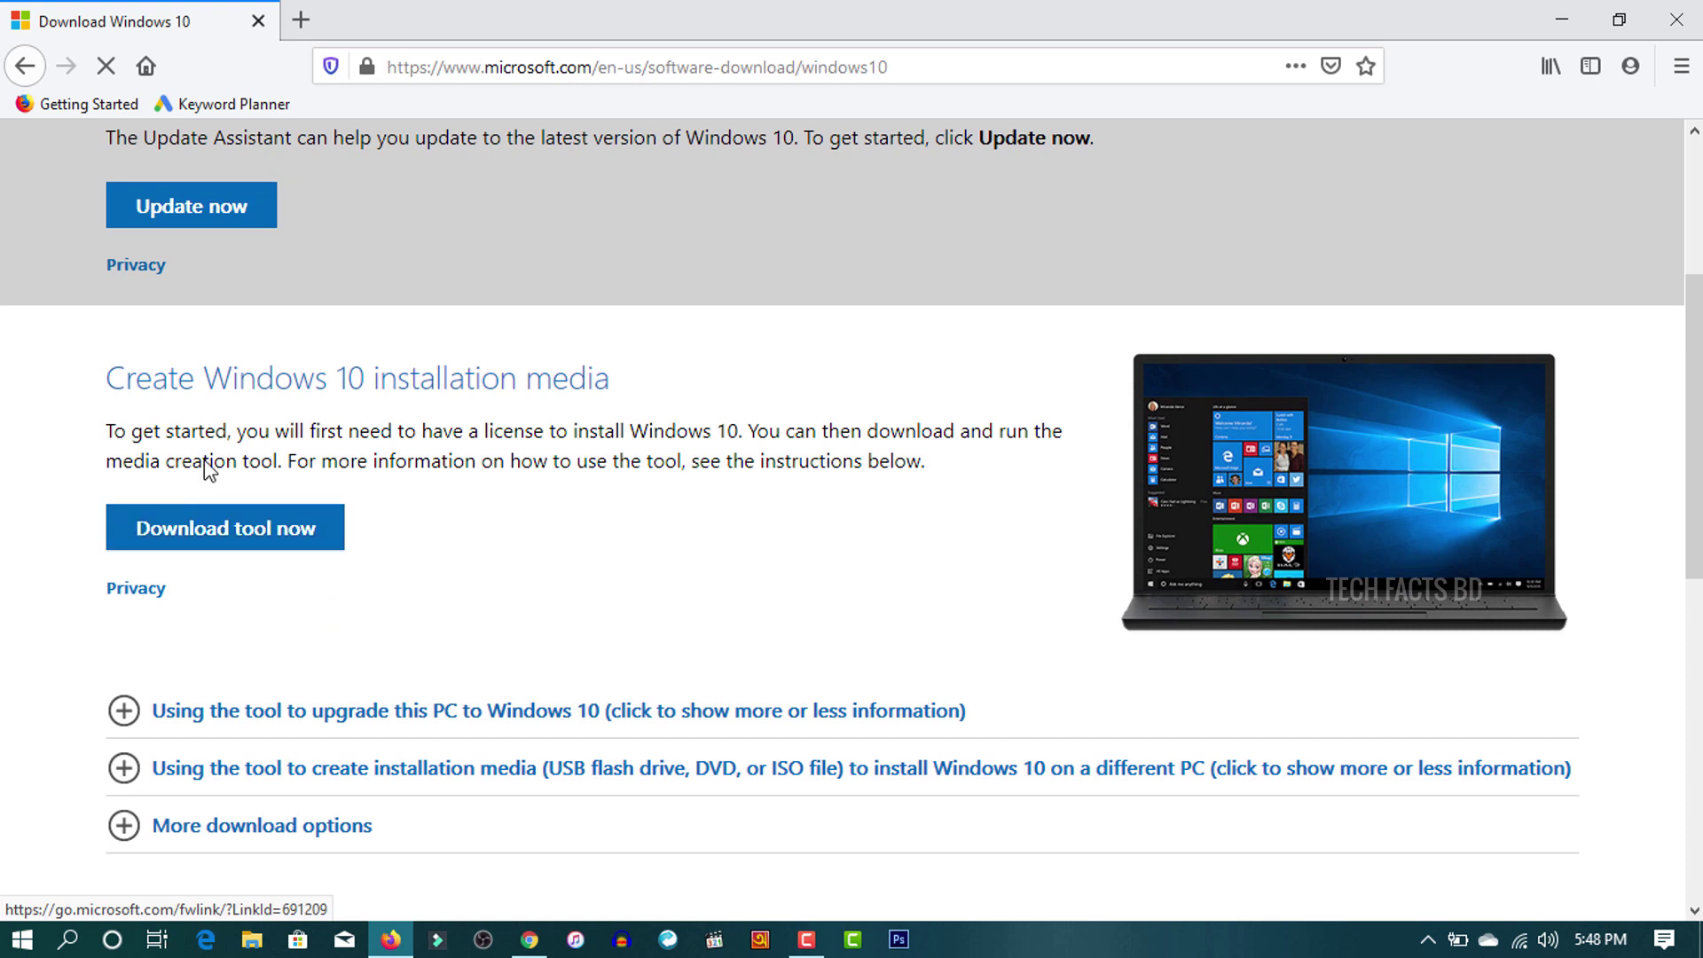
click(228, 551)
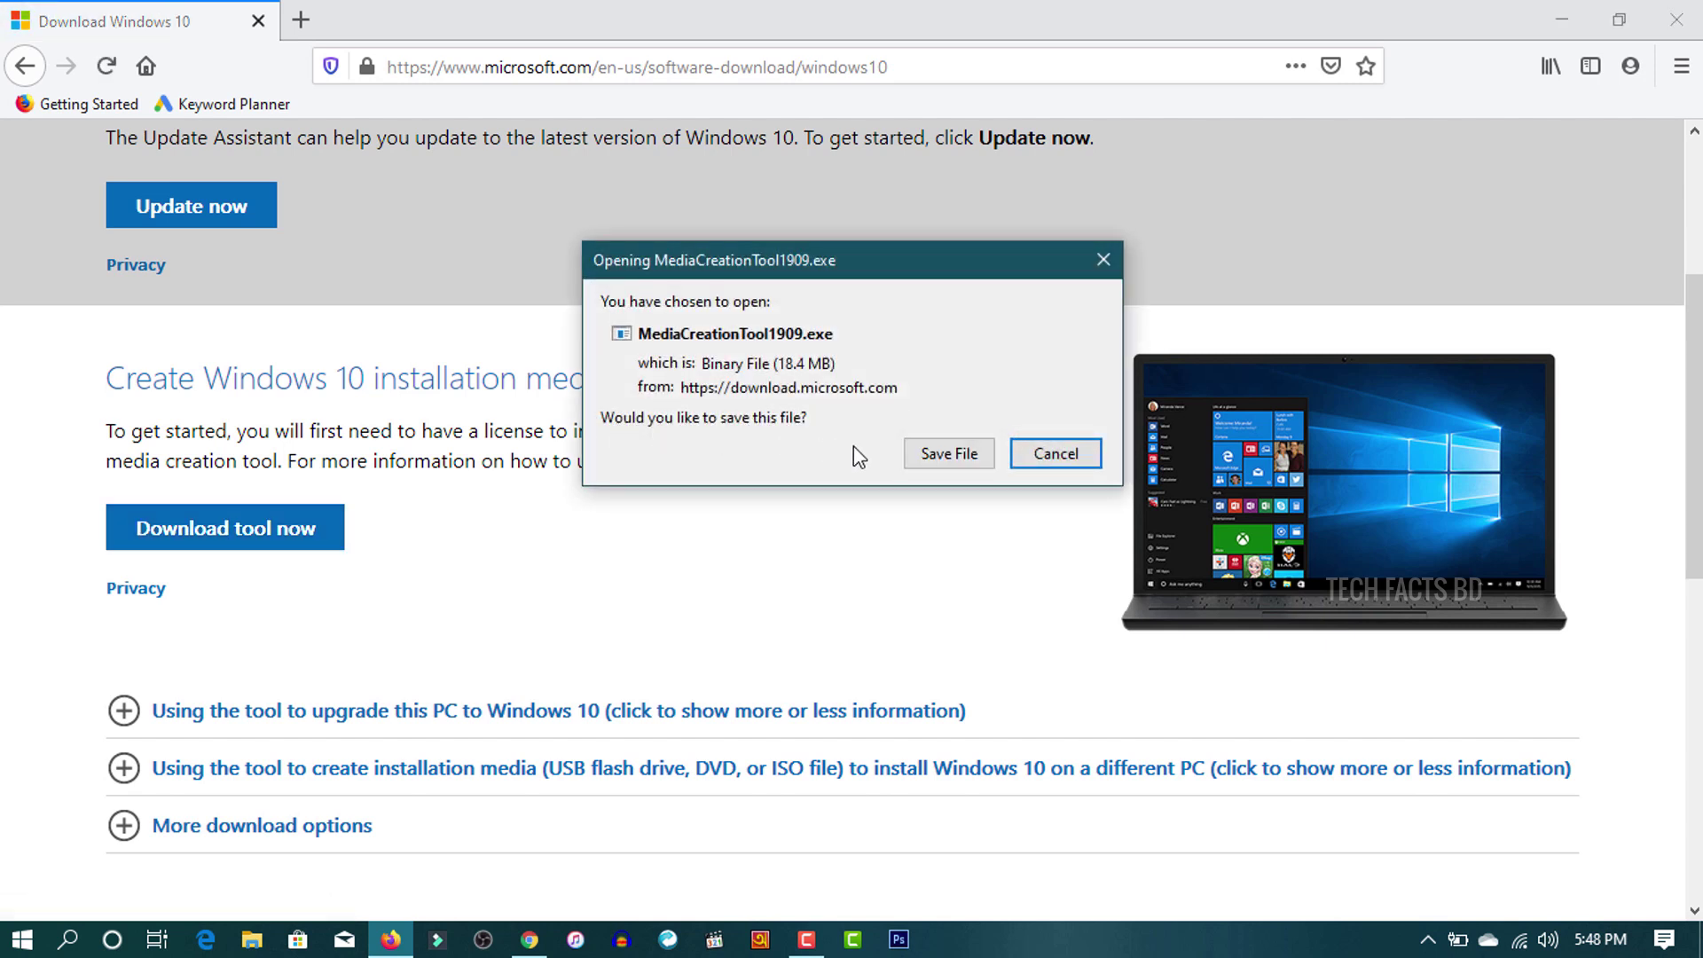
click(948, 454)
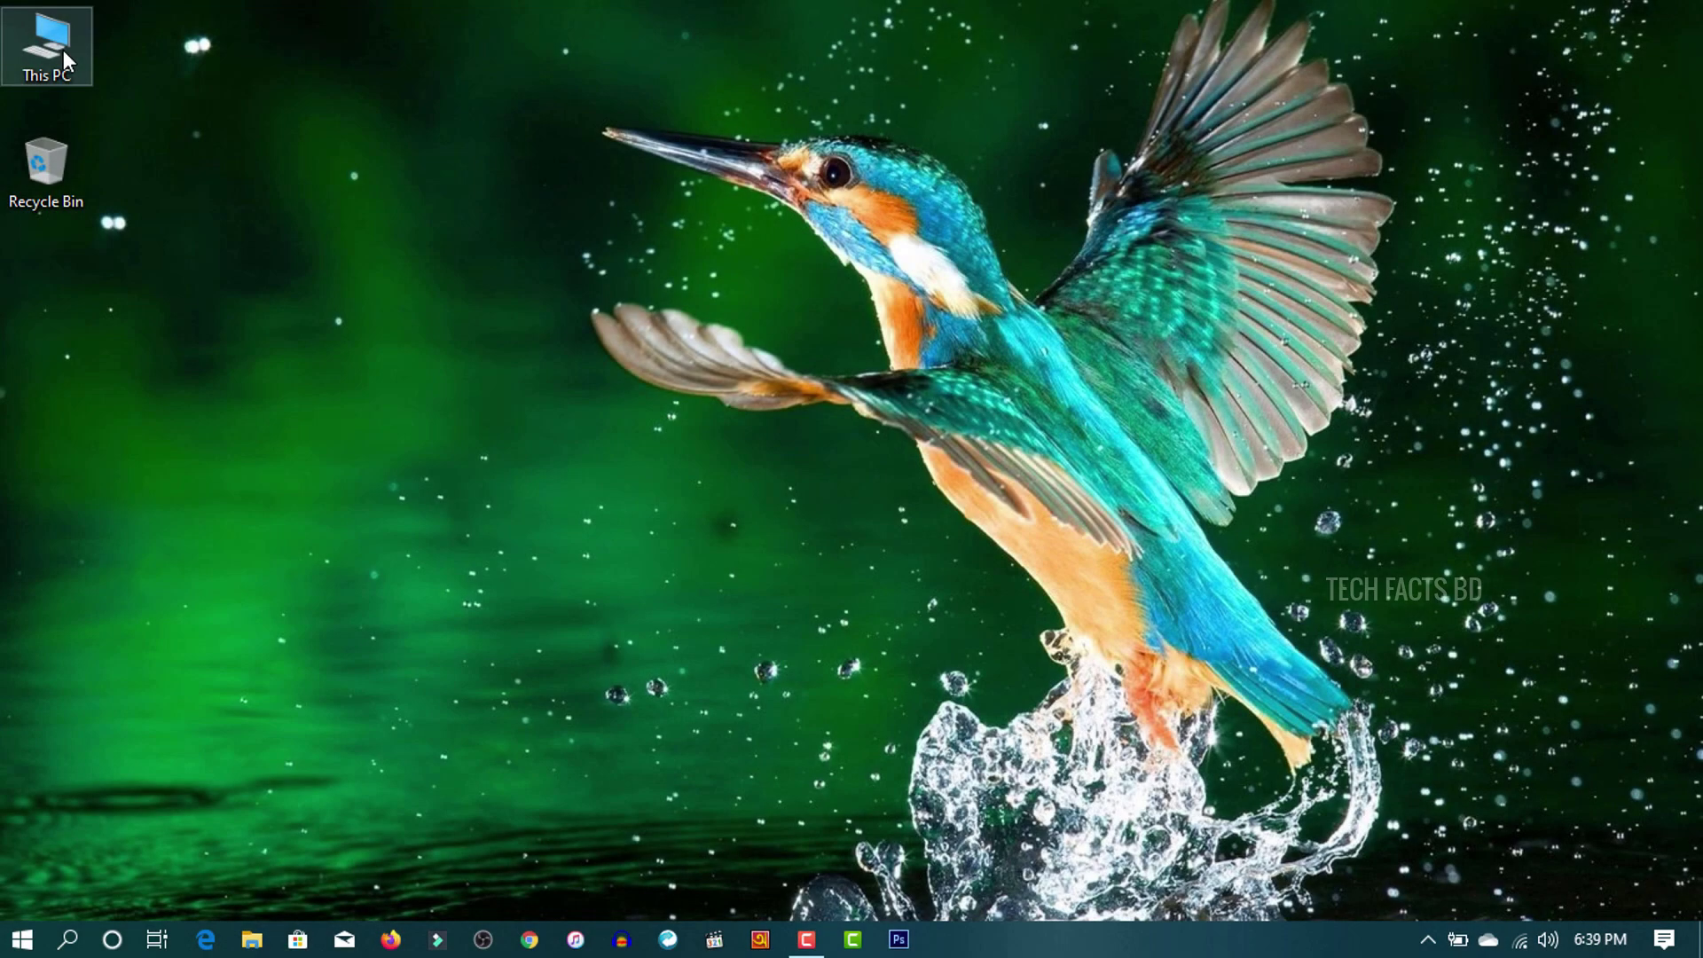
- Run MediaCreationTool1909 from the Downloads folder and close the File Explorer window
double_click(63, 54)
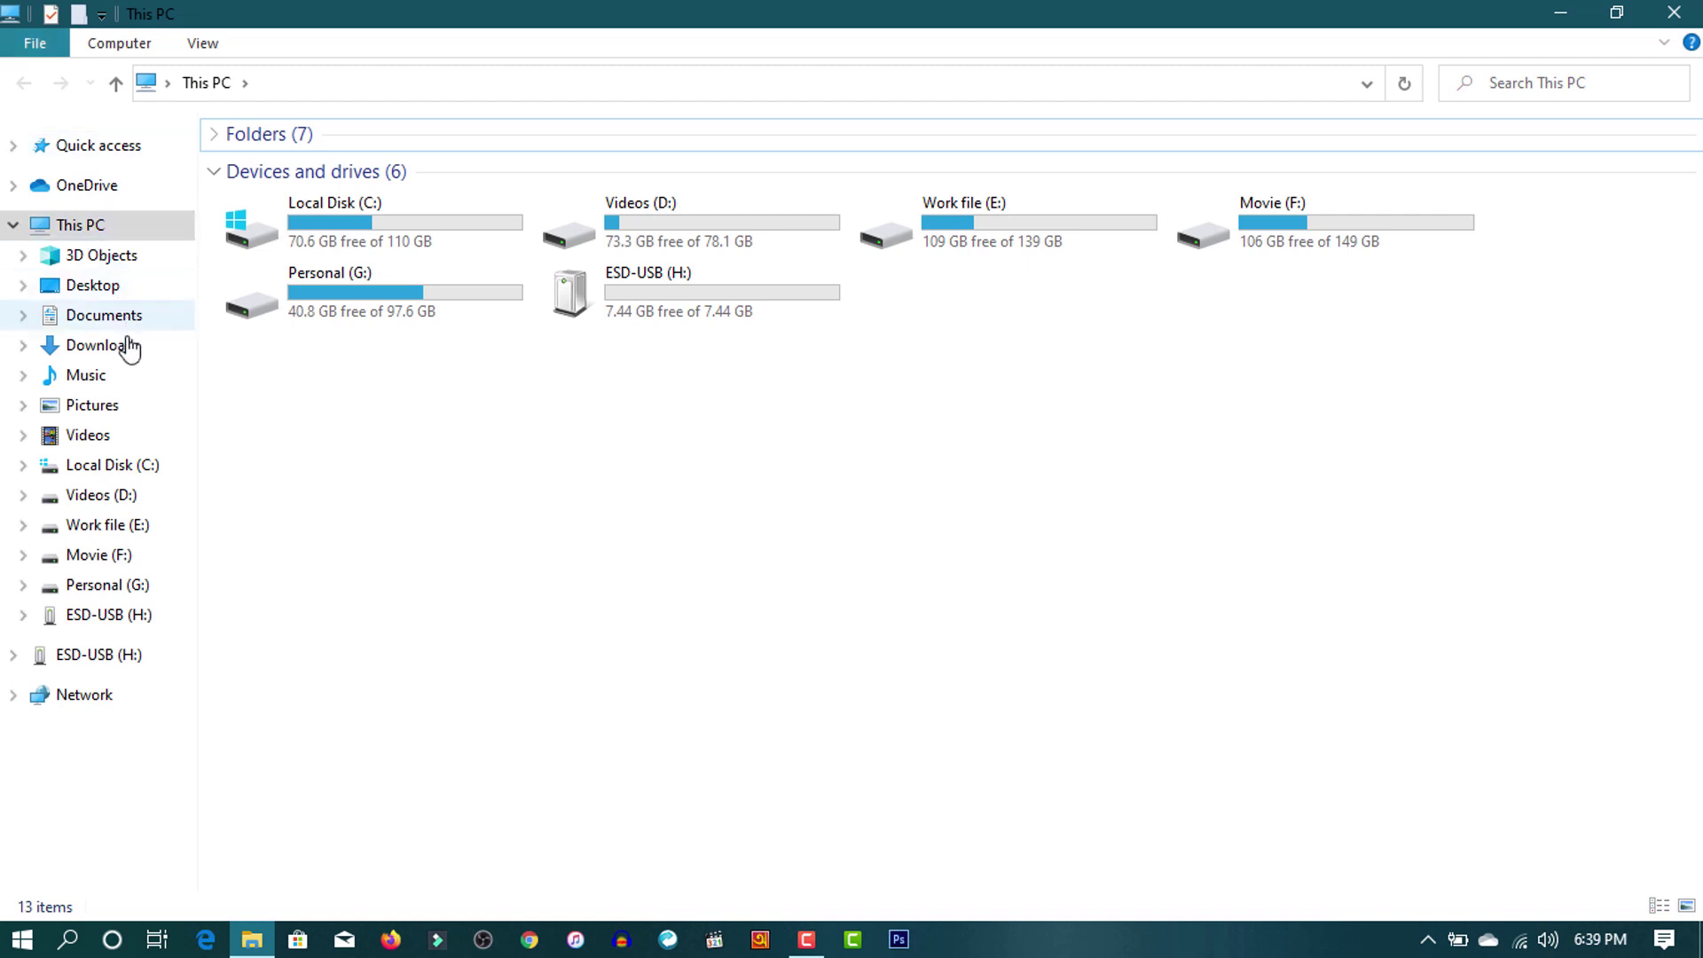
click(133, 348)
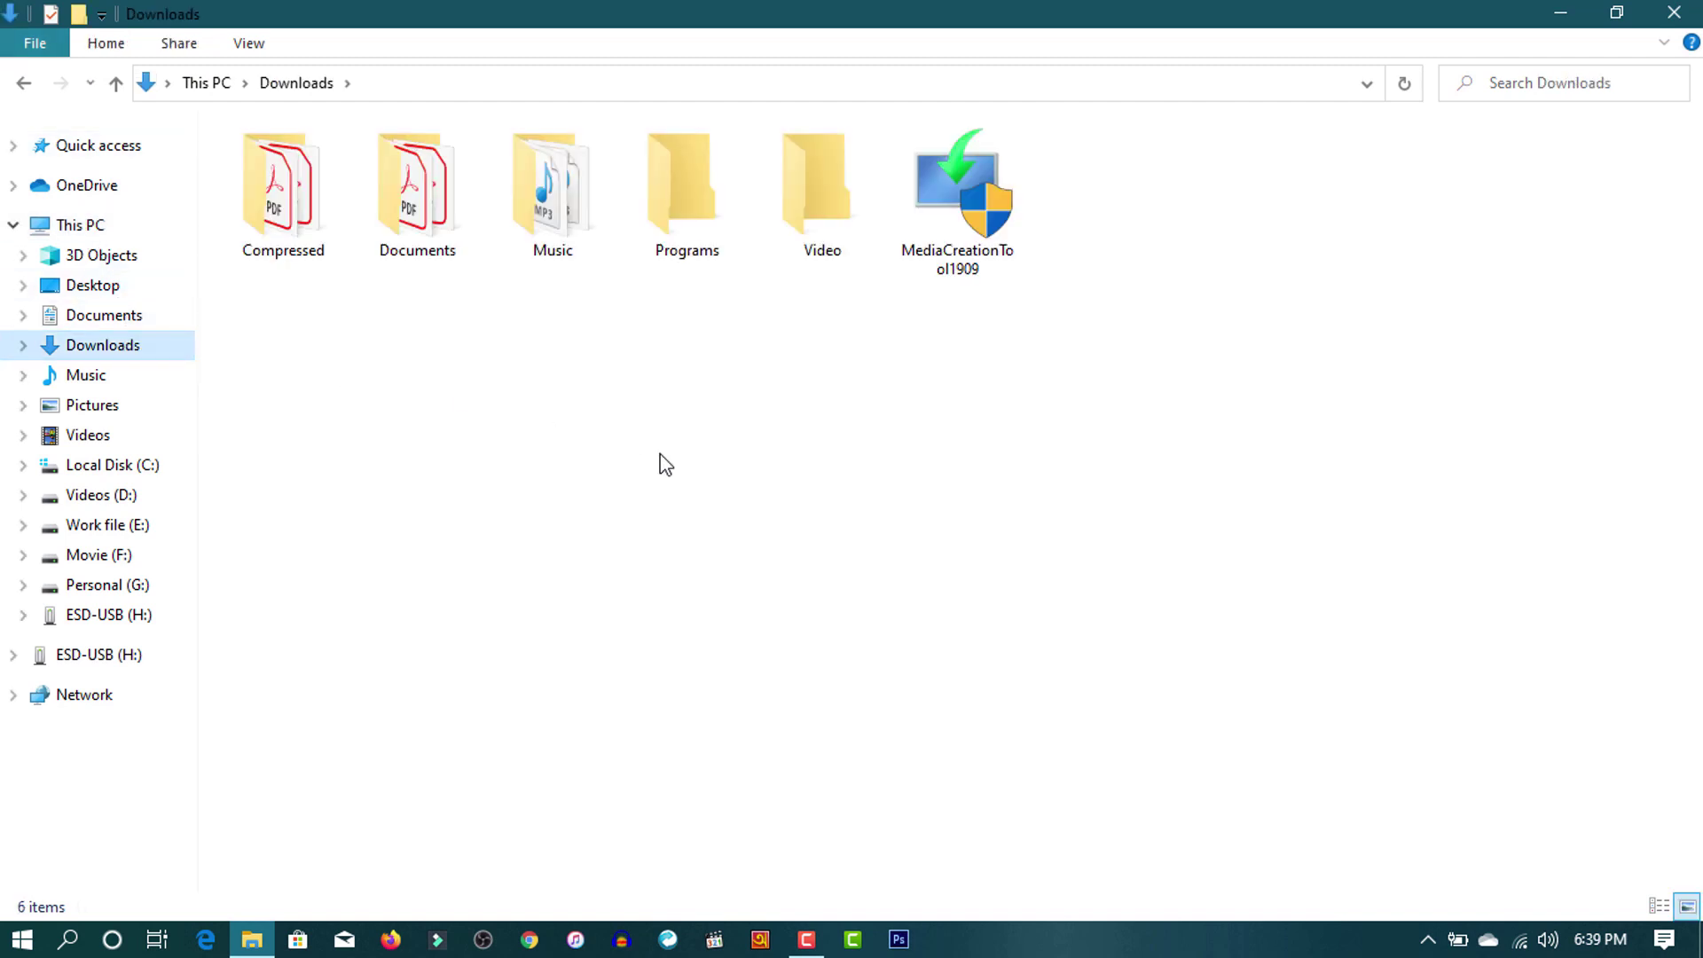
click(958, 186)
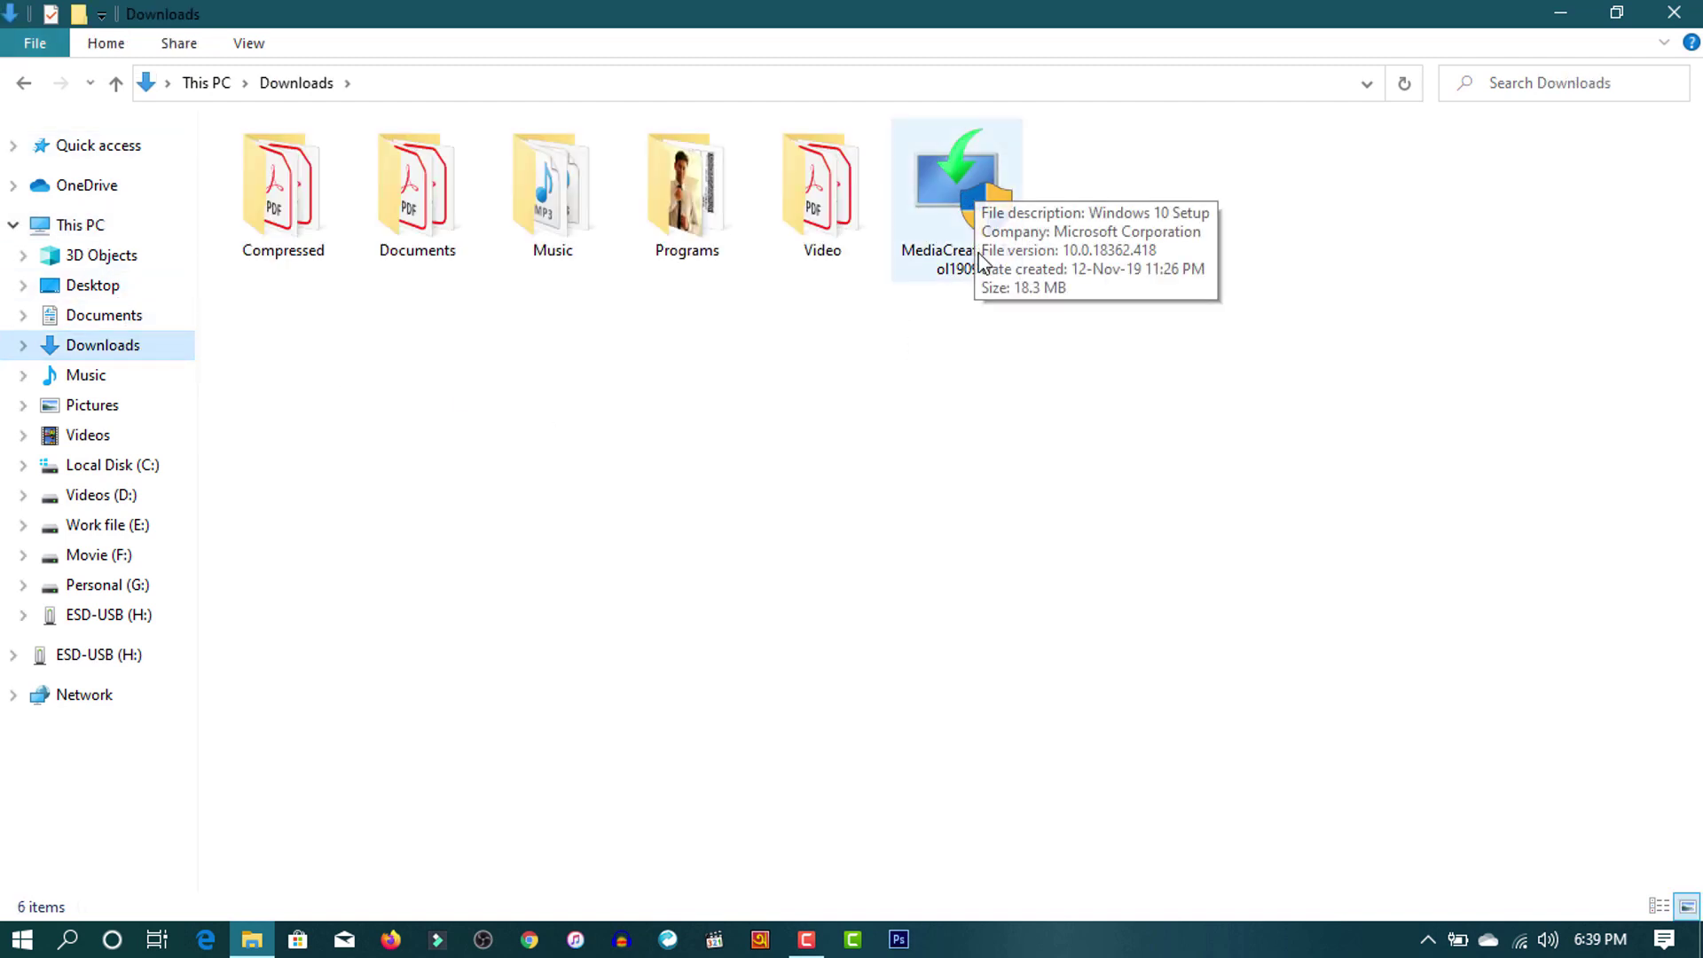
click(954, 188)
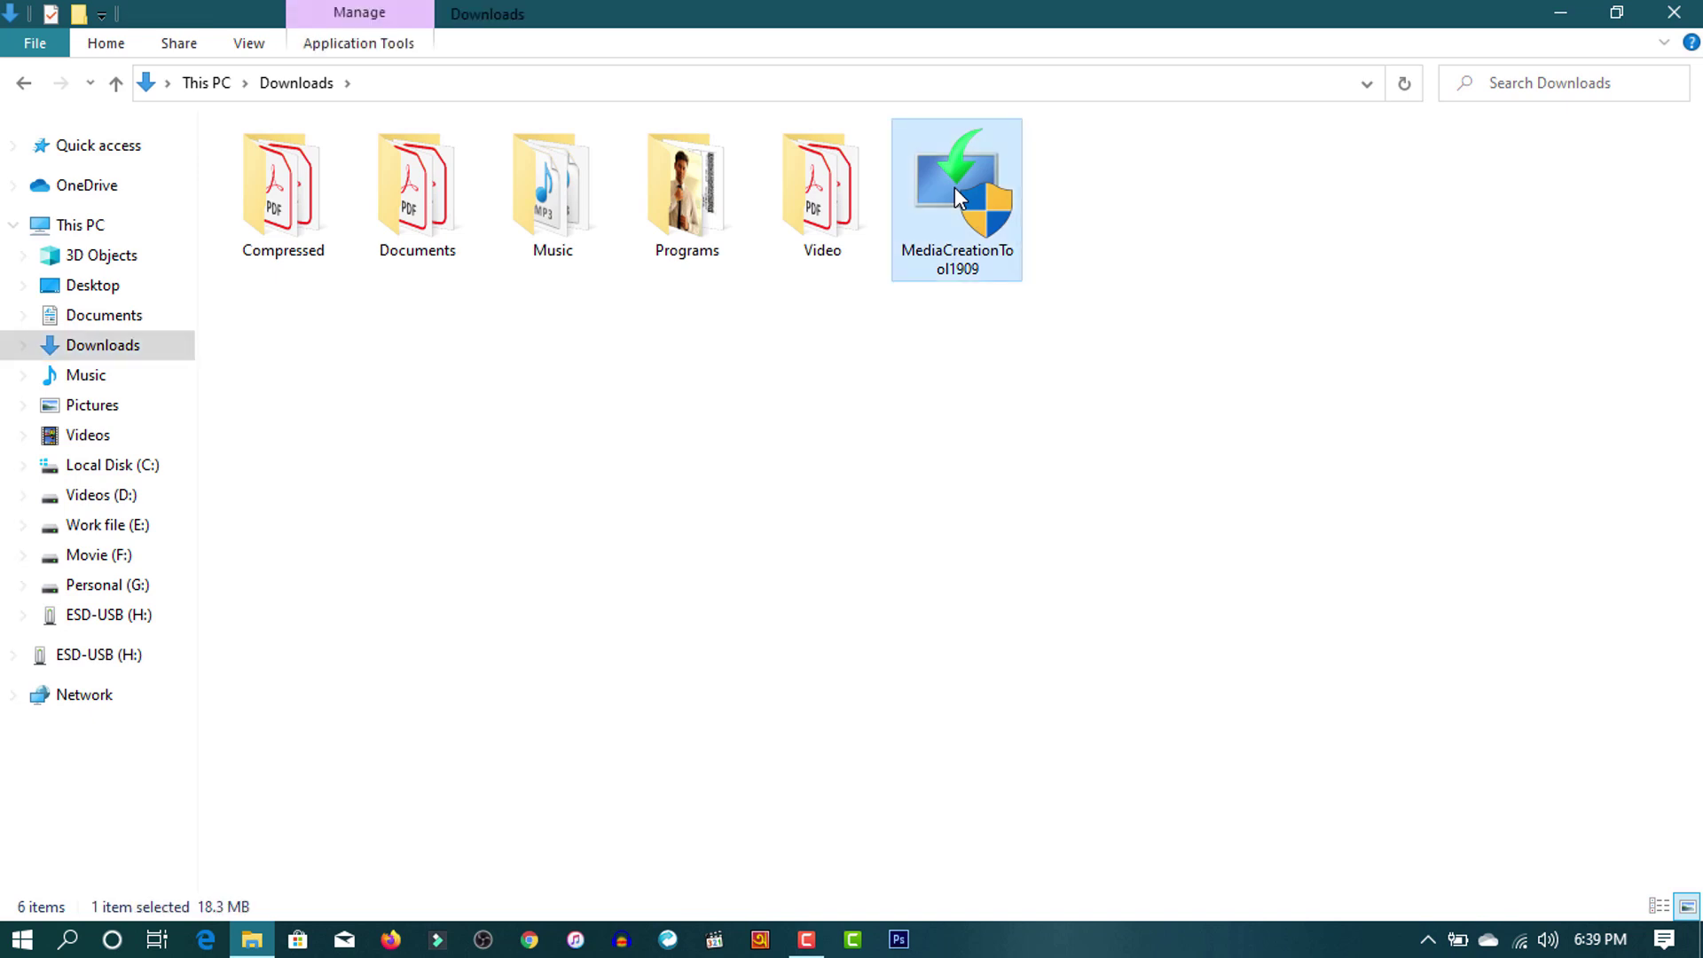
double_click(955, 188)
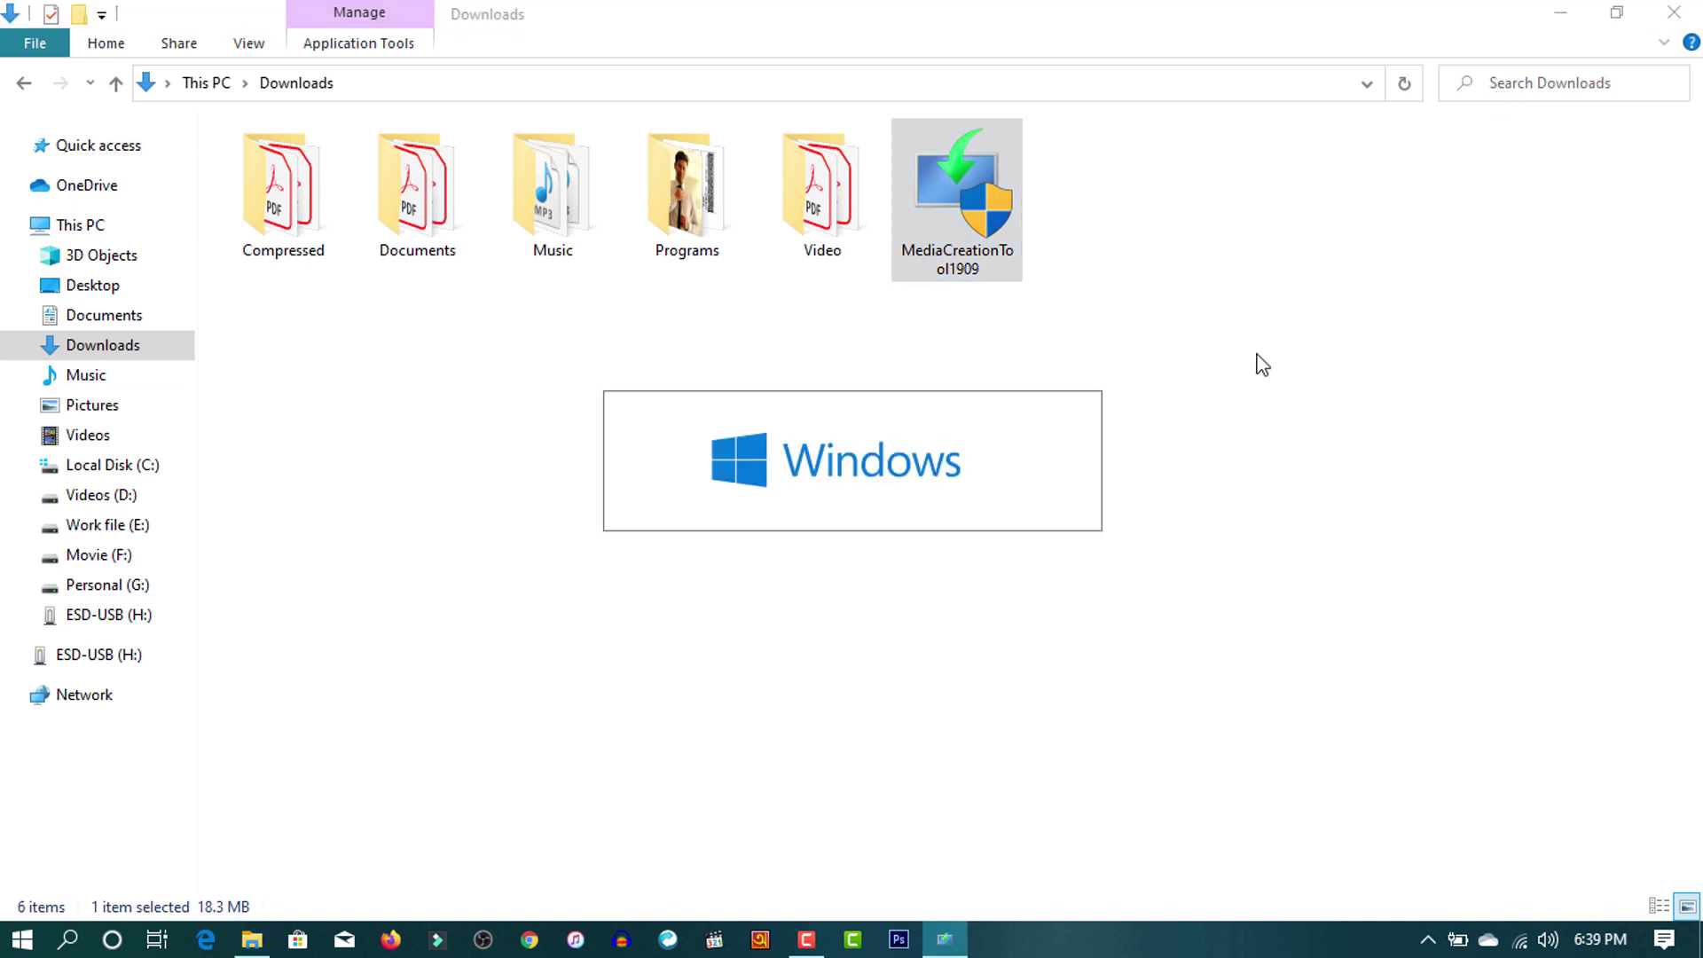
click(1667, 18)
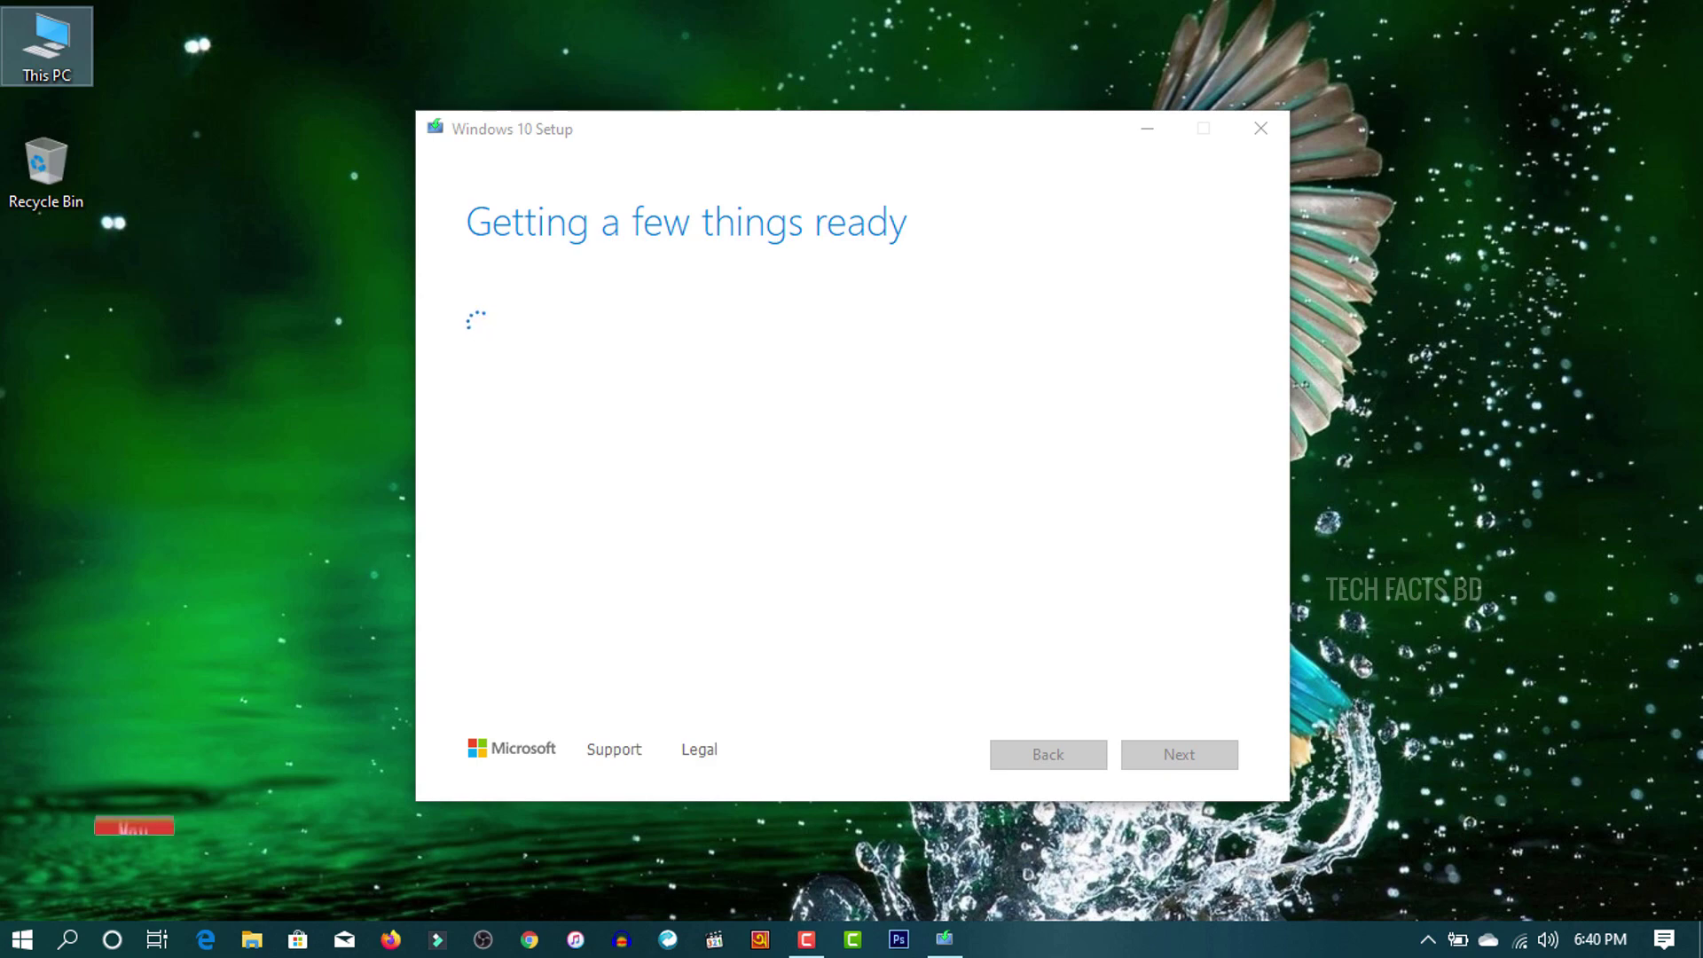
- Accept the license terms and choose to create installation media (USB flash drive, DVD, or ISO file) for another PC
drag(1226, 355, 1238, 656)
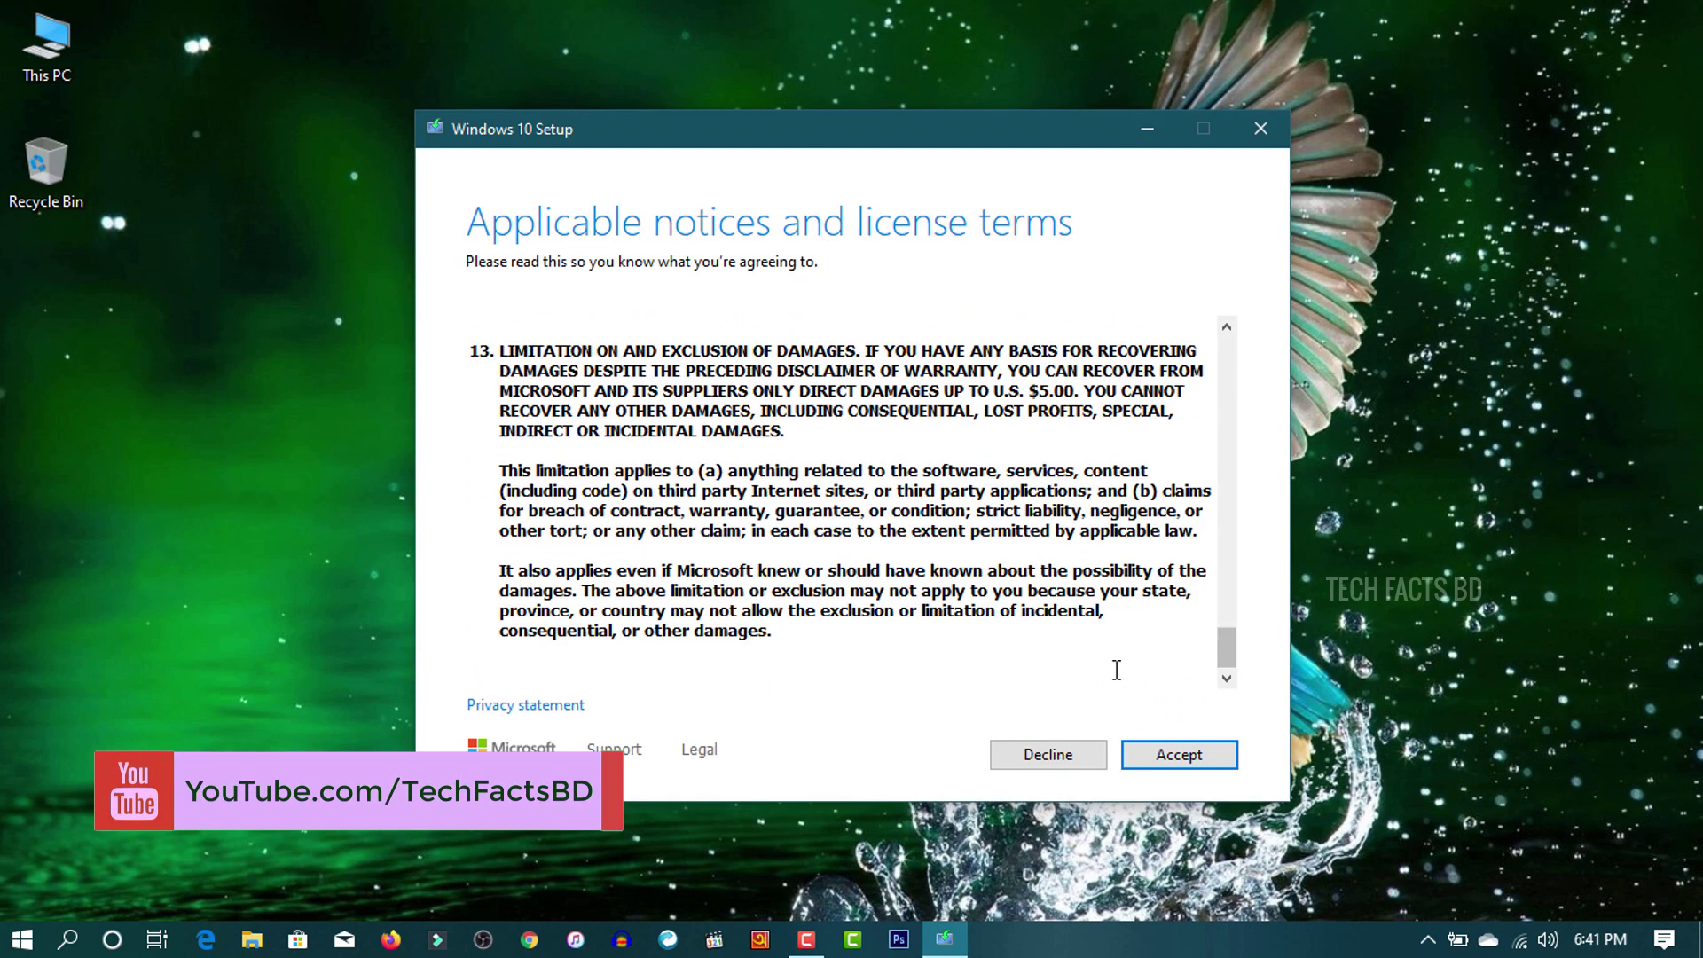
click(1156, 756)
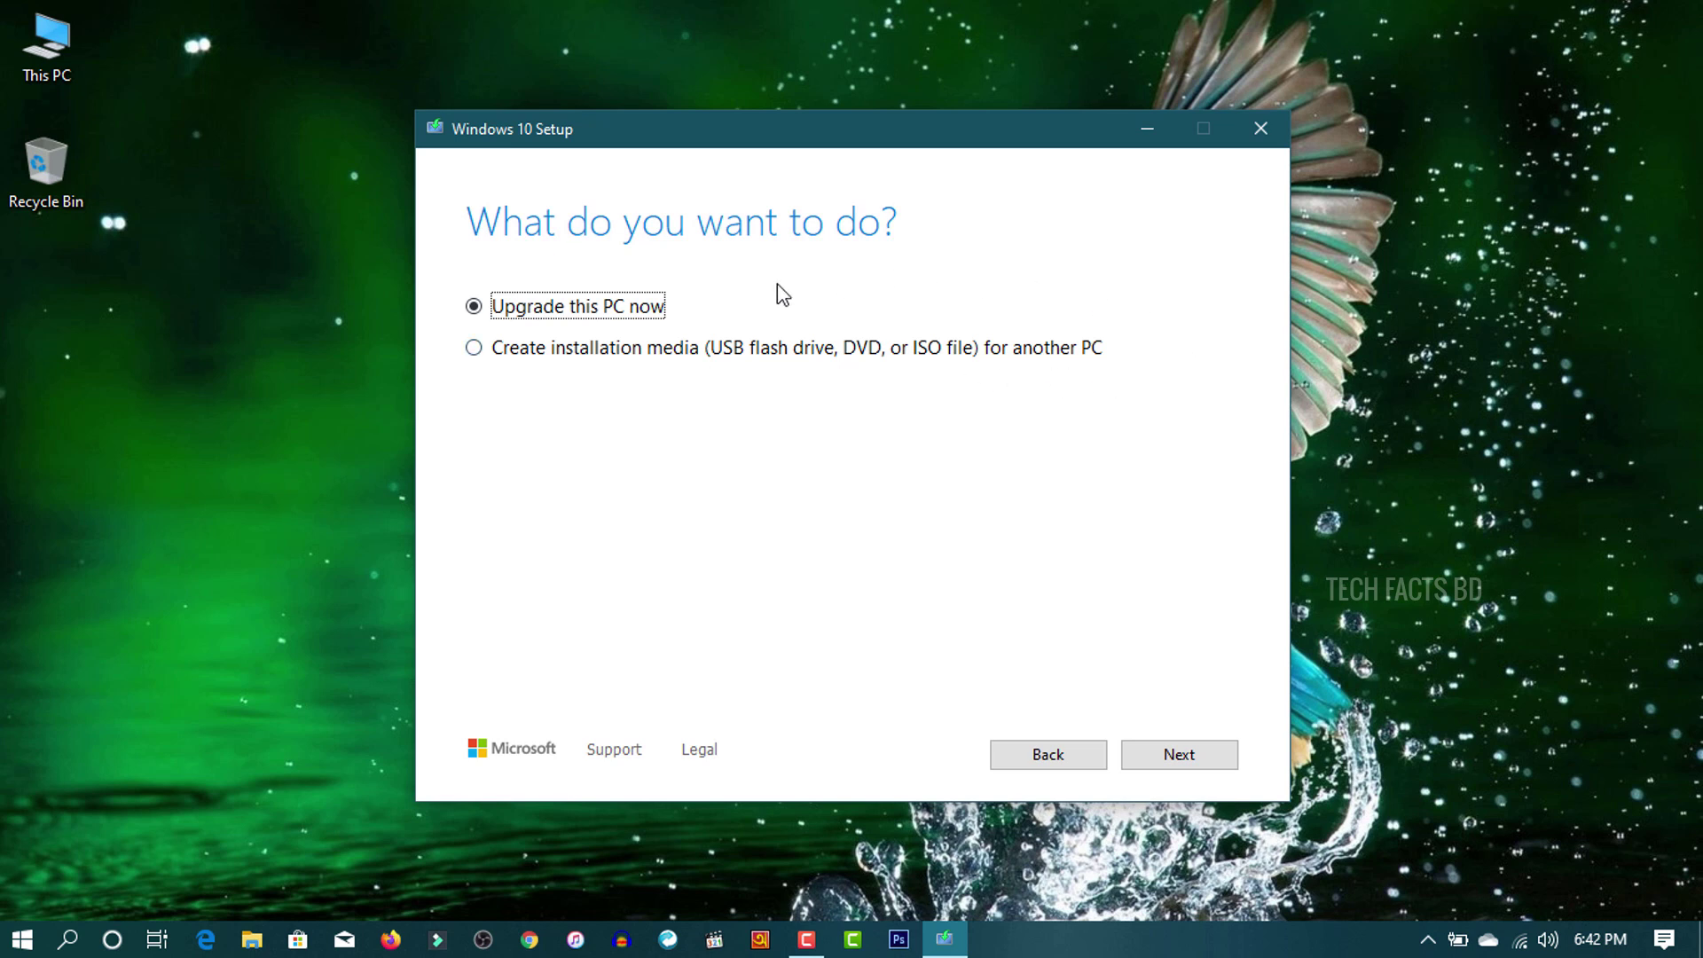
click(473, 348)
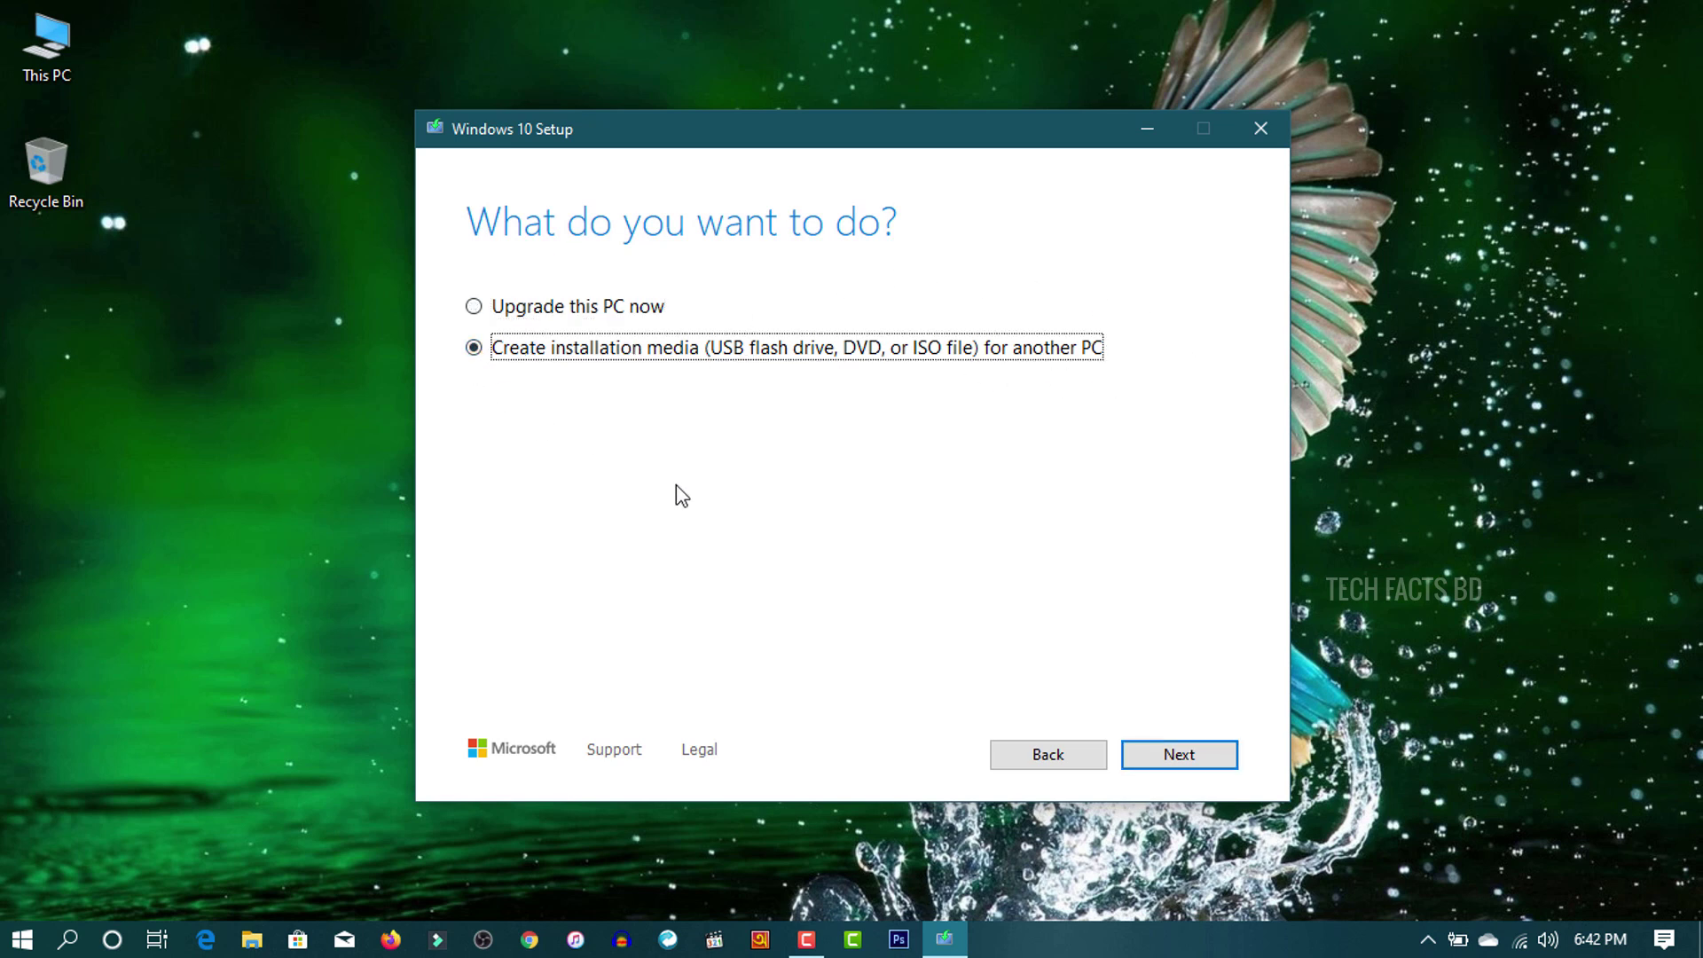
click(1205, 761)
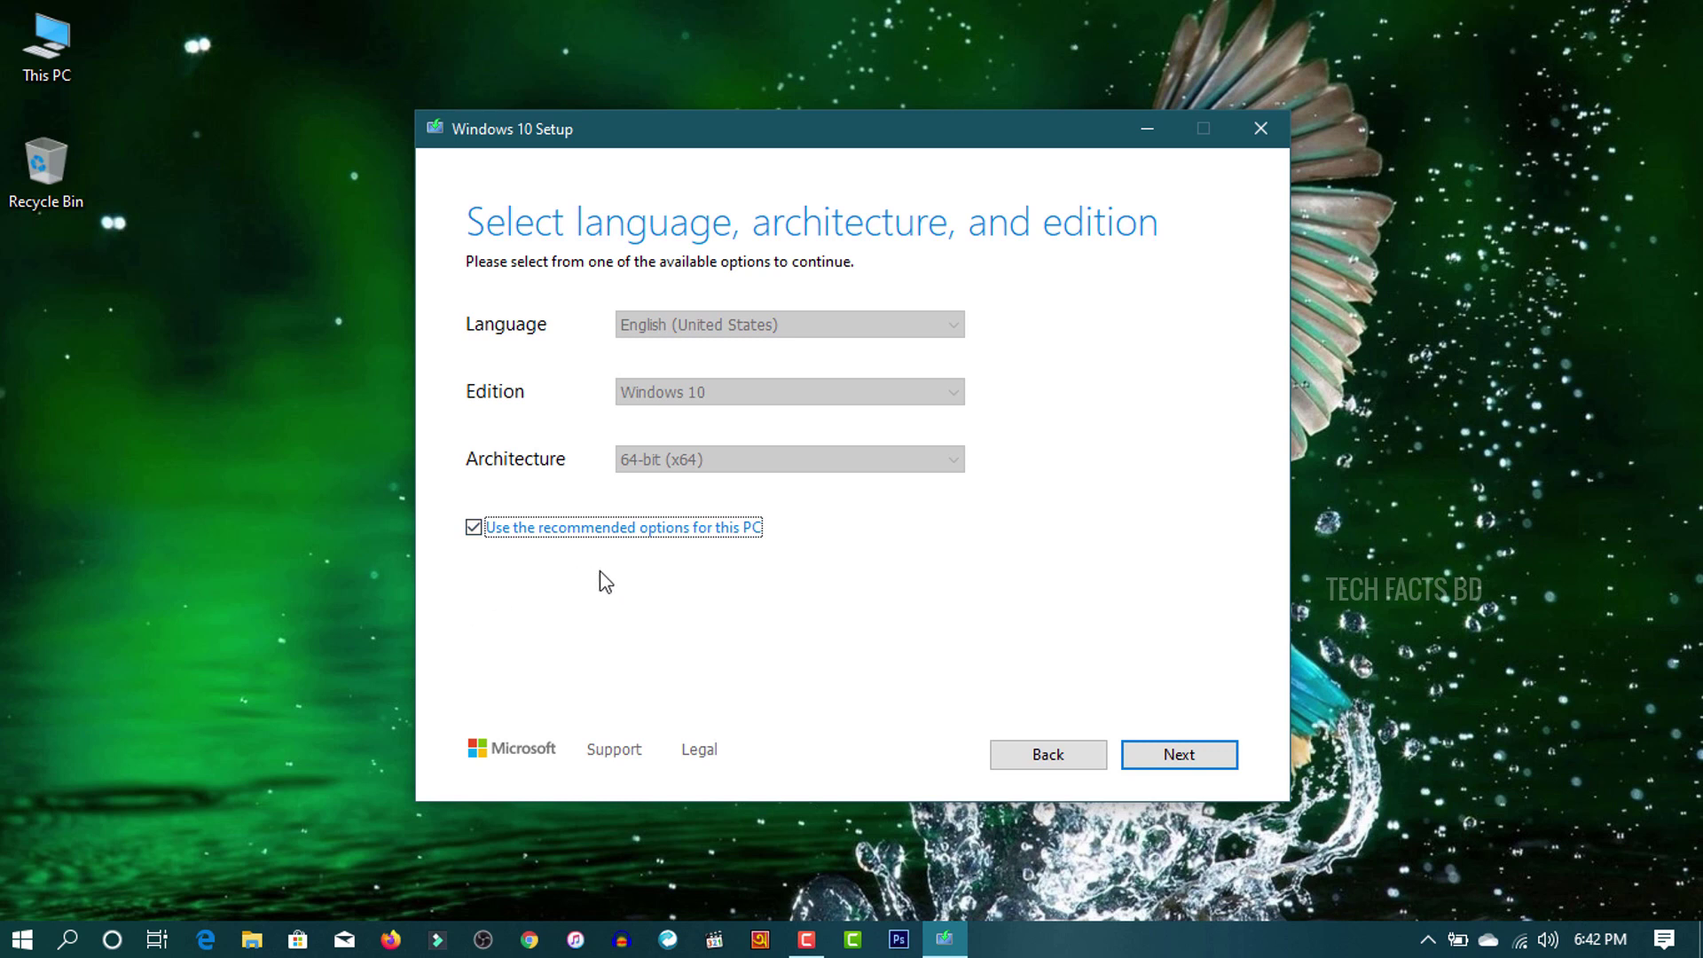
- Turn off the recommended options to inspect the edition and architecture choices, and turn the recommended options back on
click(475, 529)
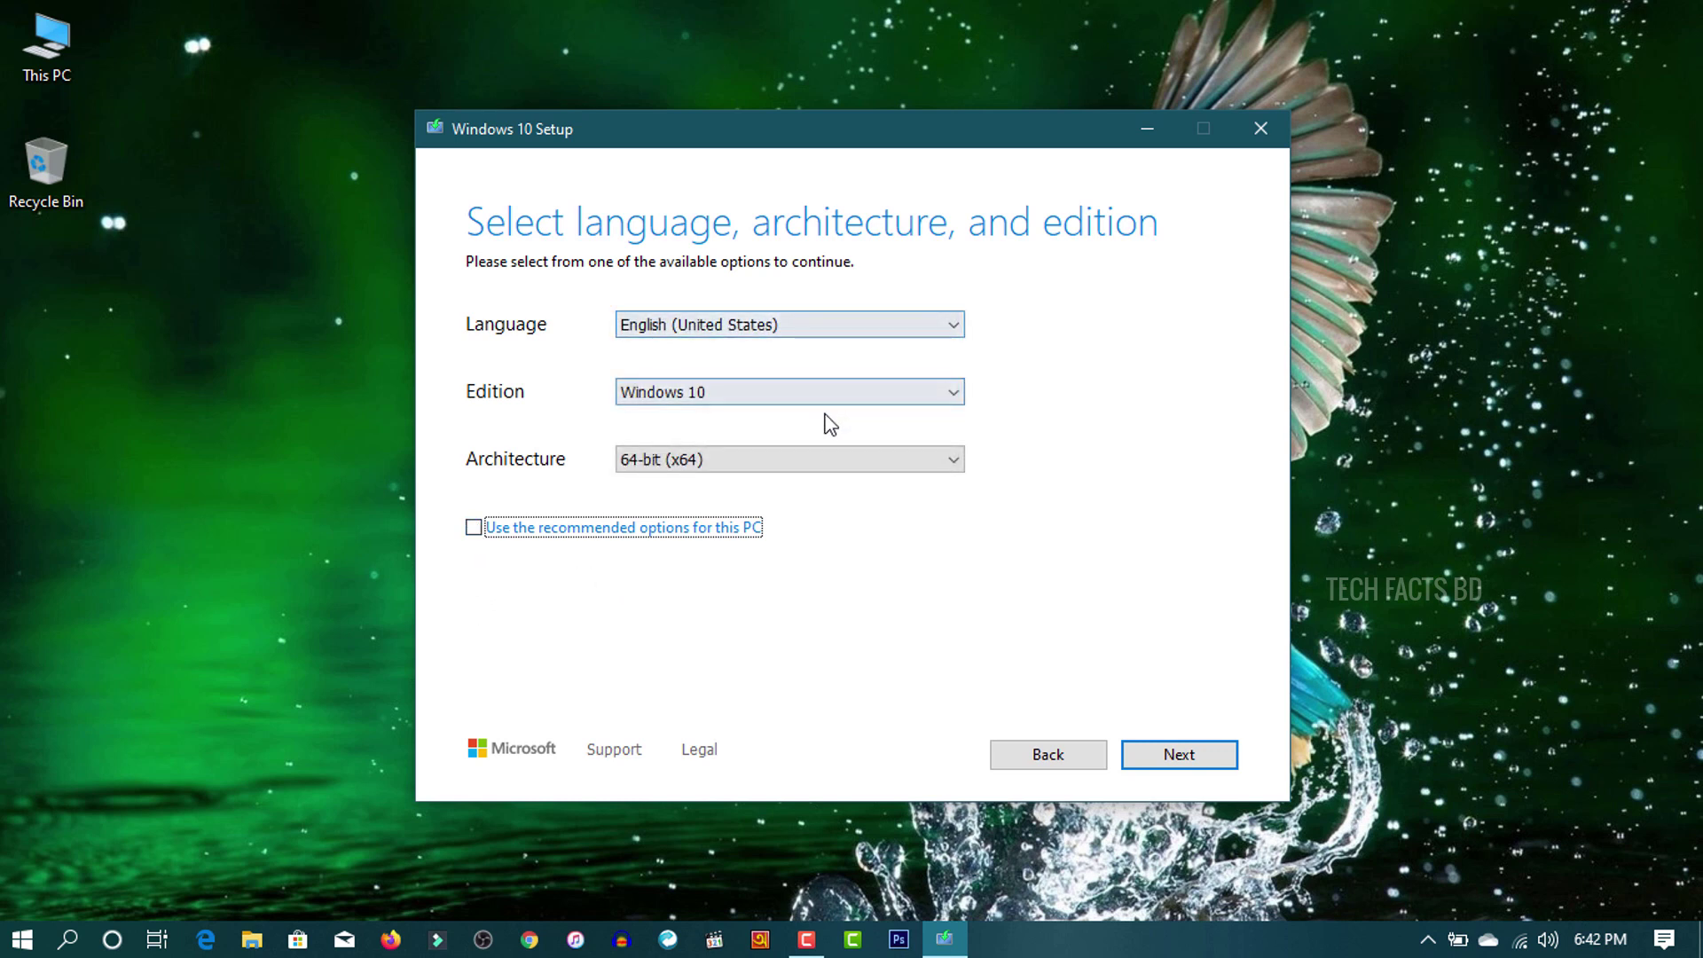
click(842, 387)
click(842, 387)
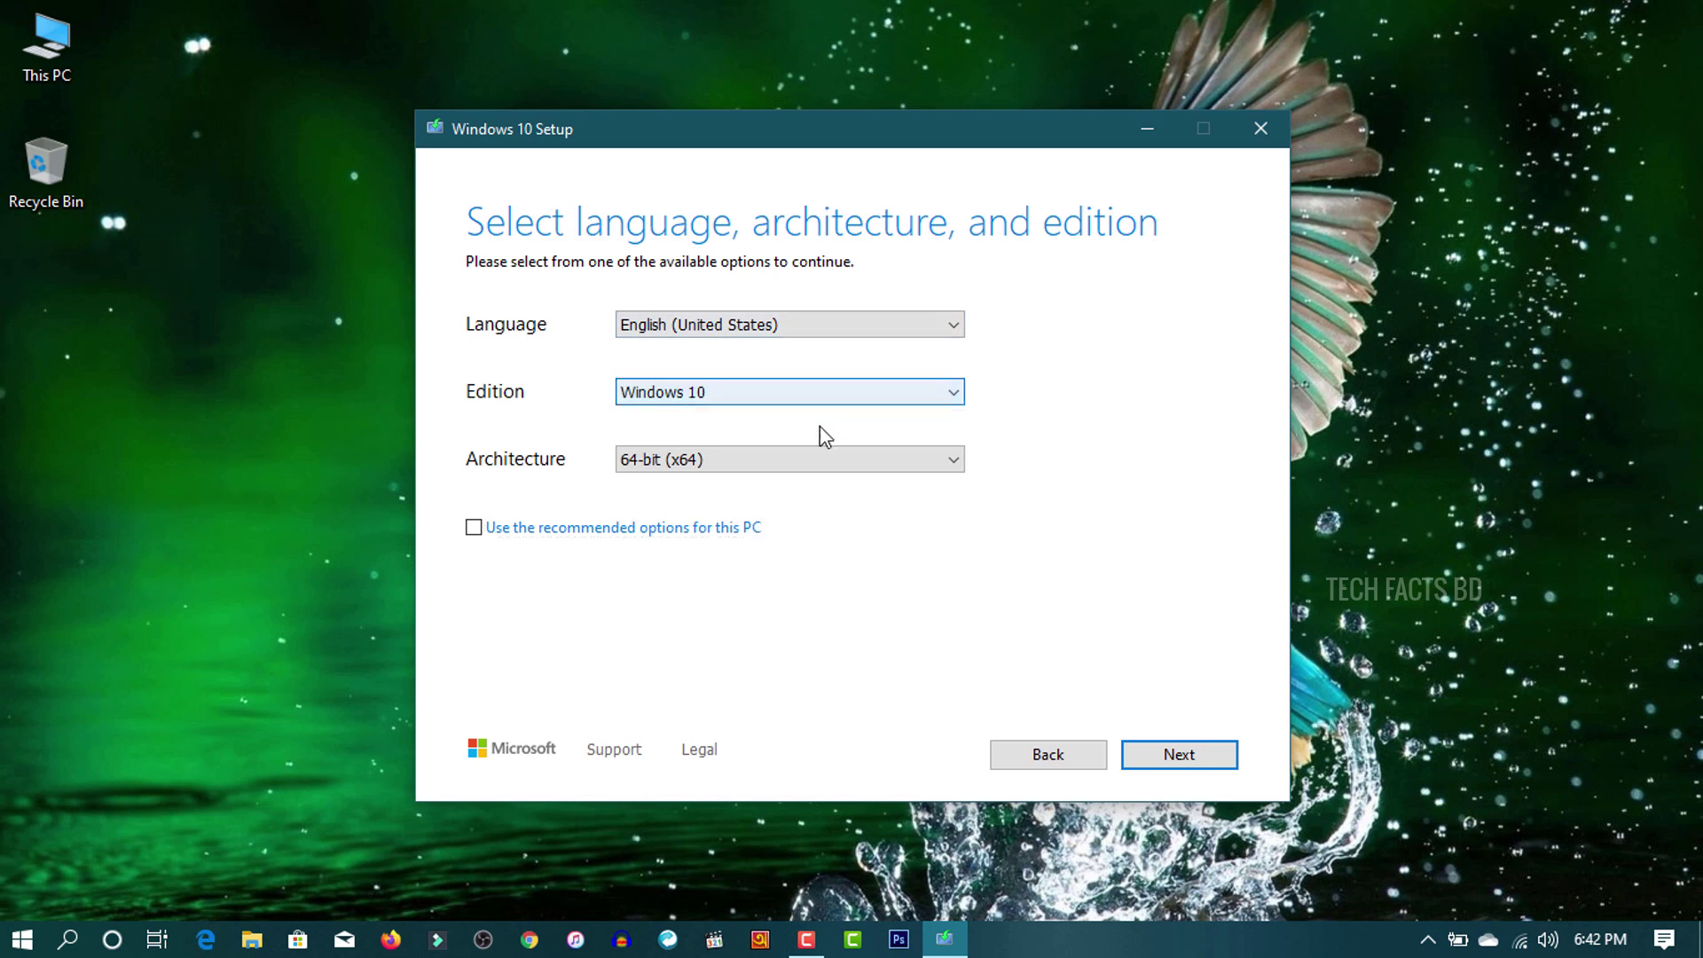
click(816, 461)
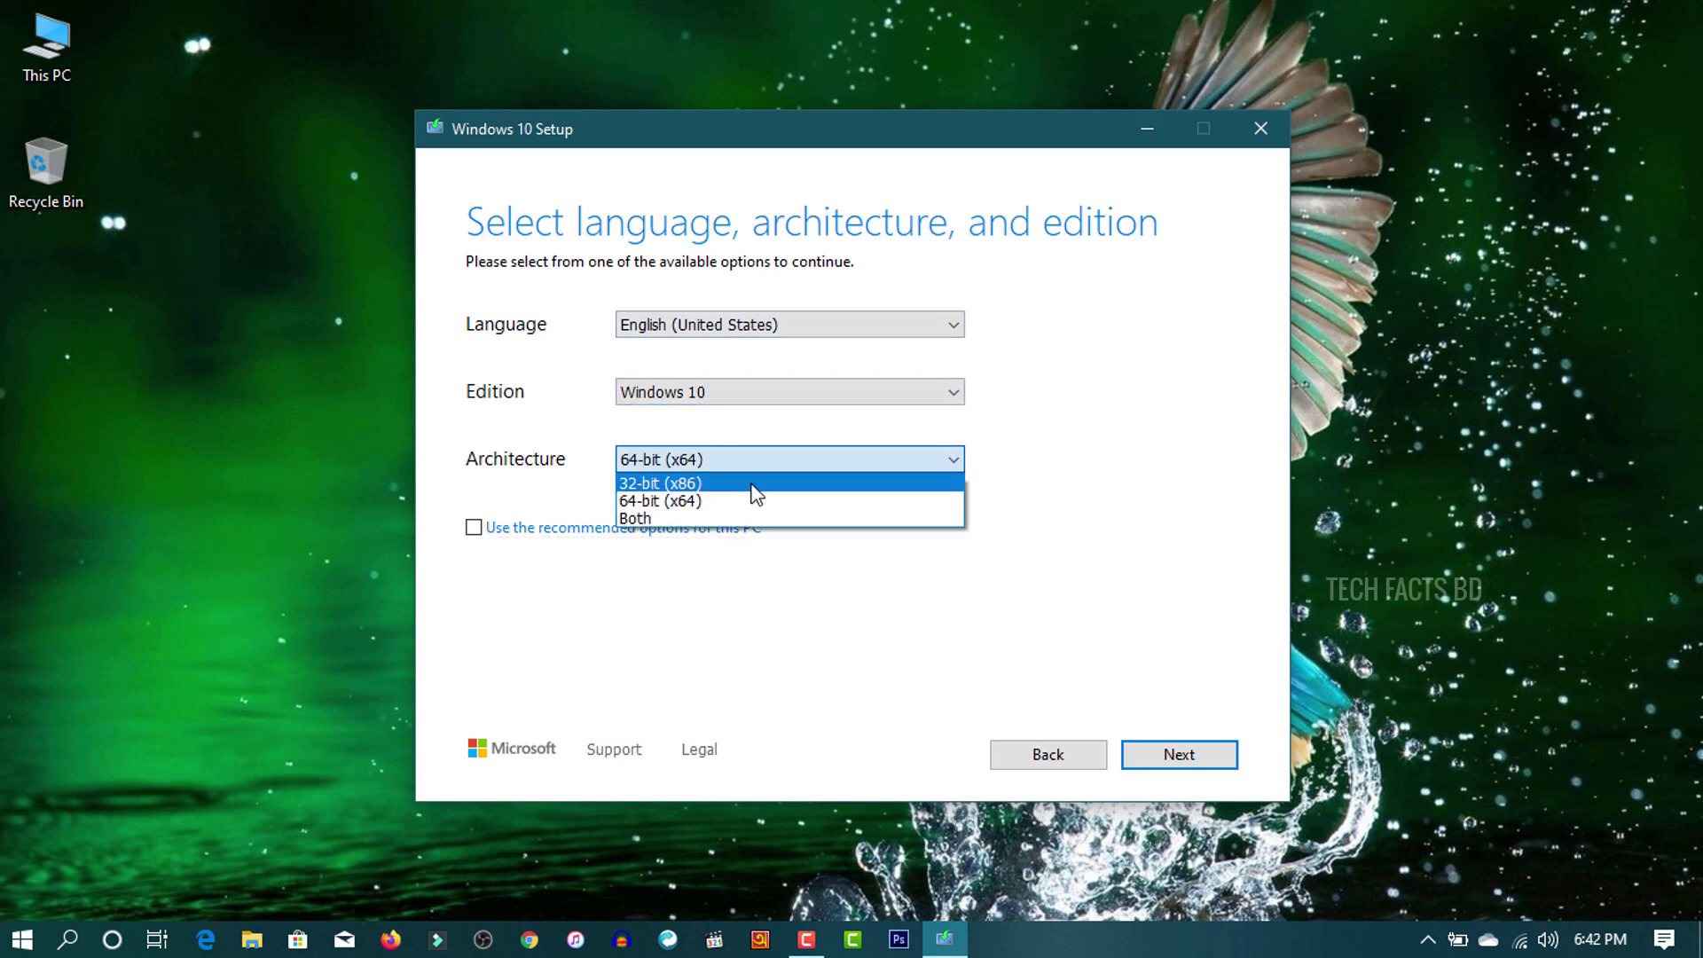
click(1114, 375)
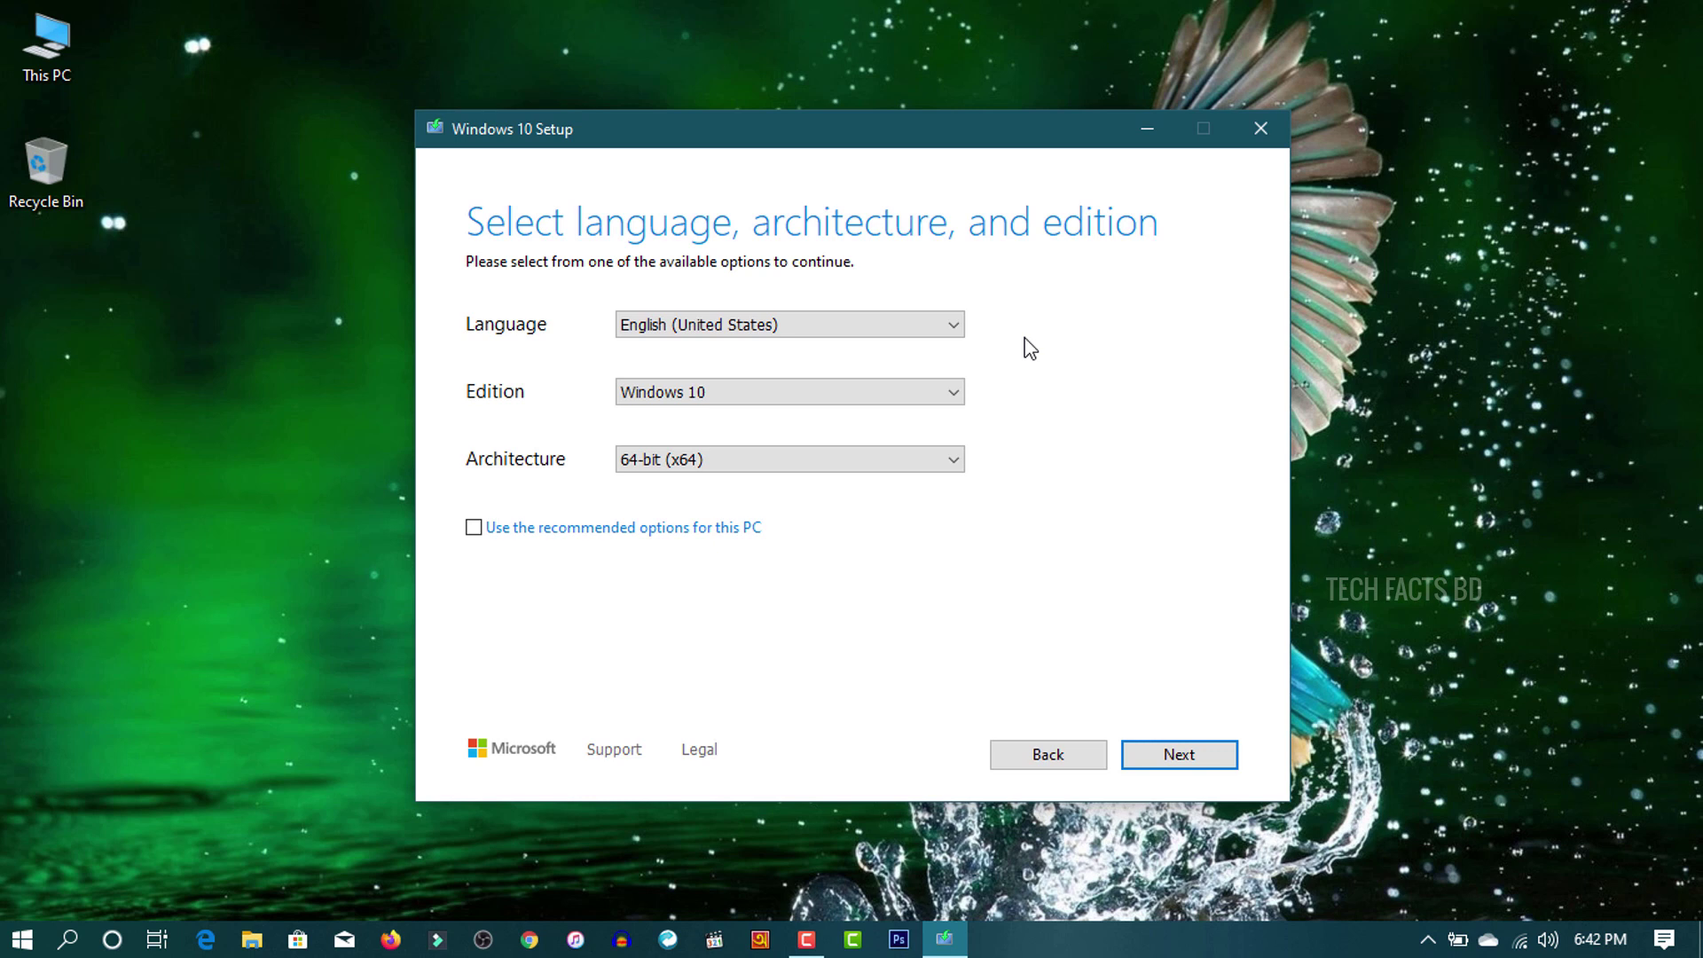
click(955, 470)
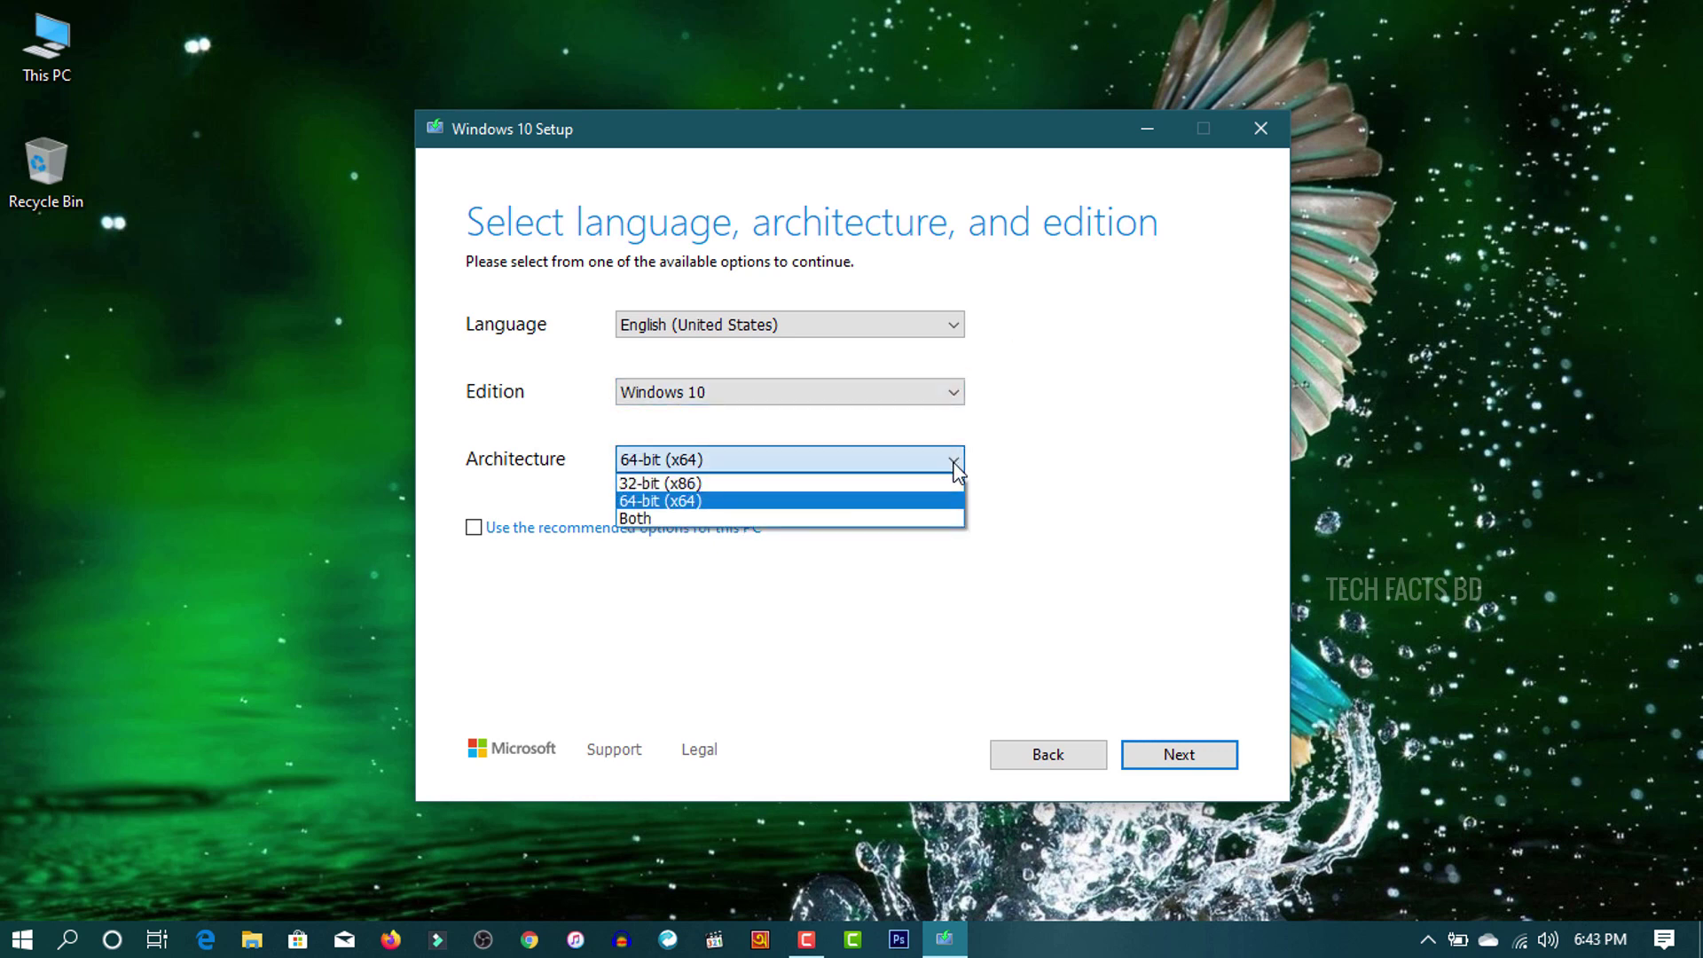
click(1044, 443)
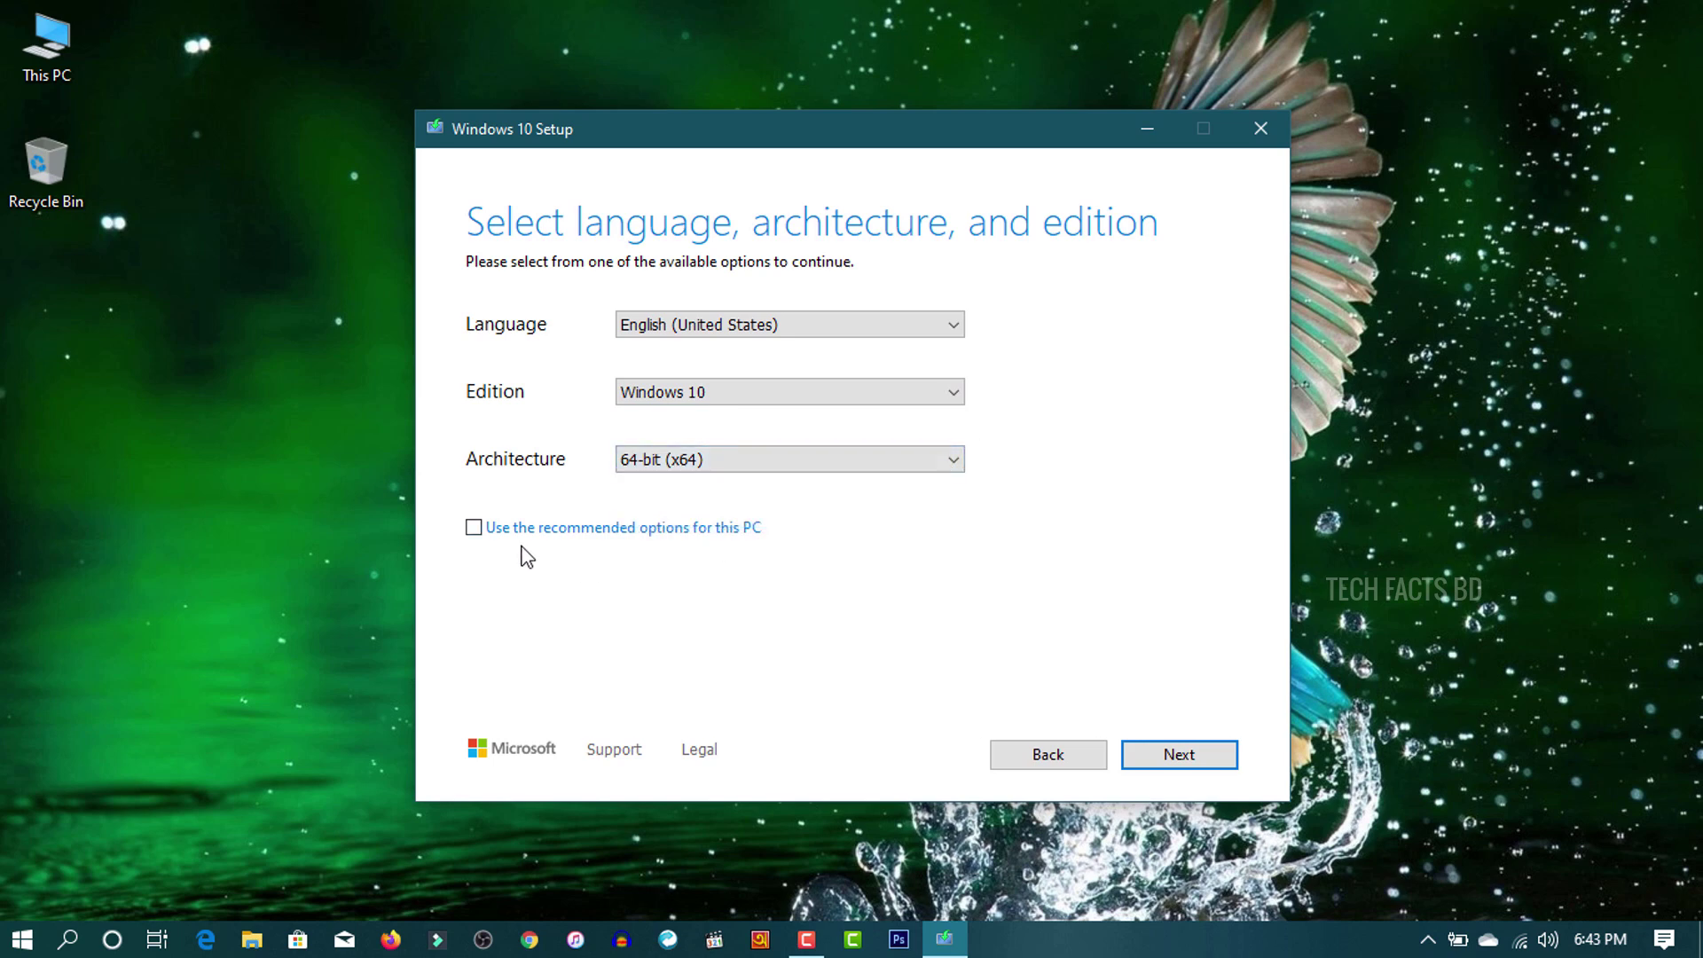
click(480, 532)
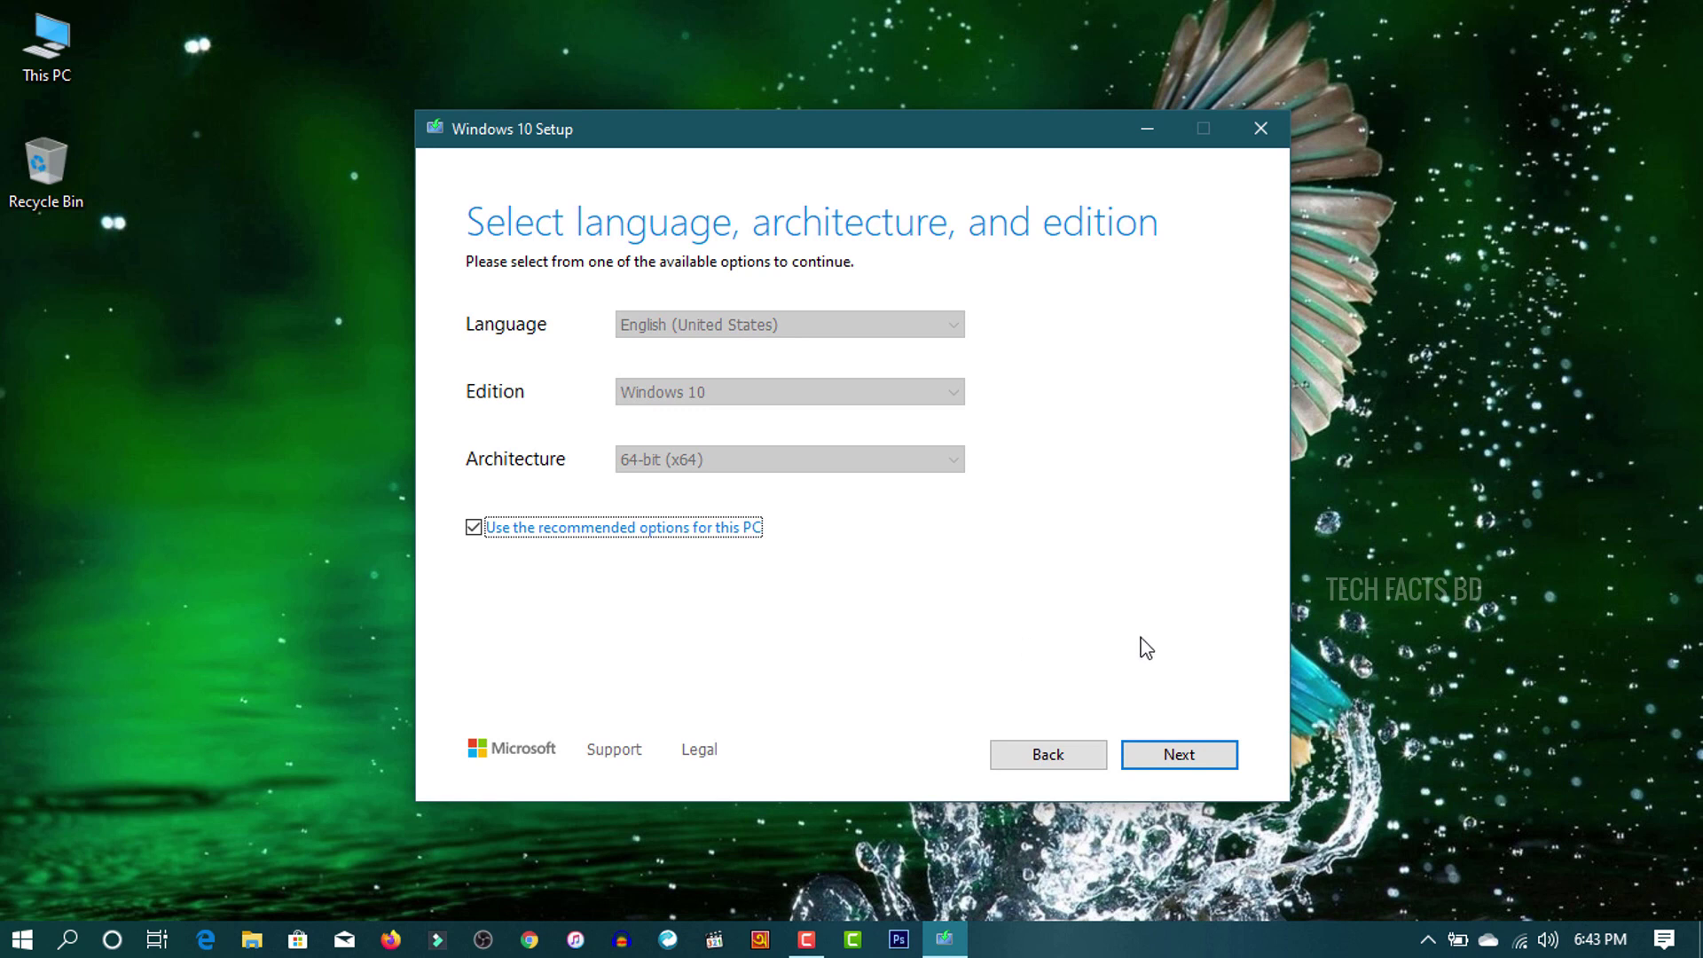
- Create the Windows 10 media with the recommended options on the USB flash drive H: (ESD-USB) and finish the setup
click(1173, 761)
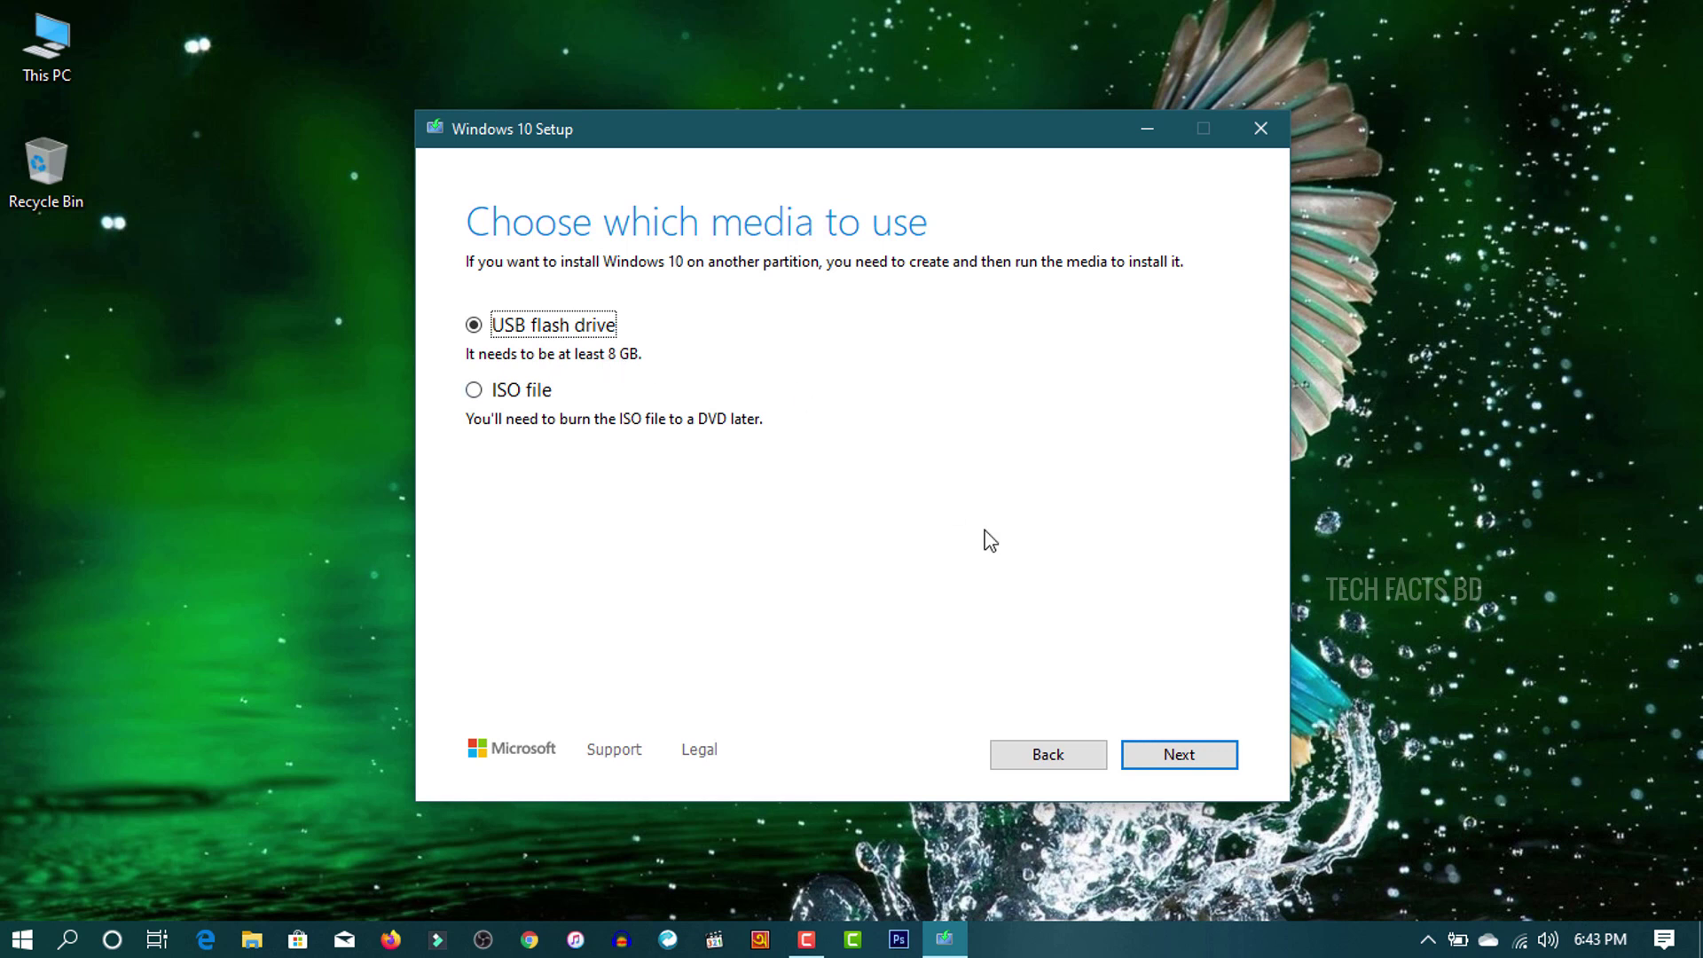
click(1176, 758)
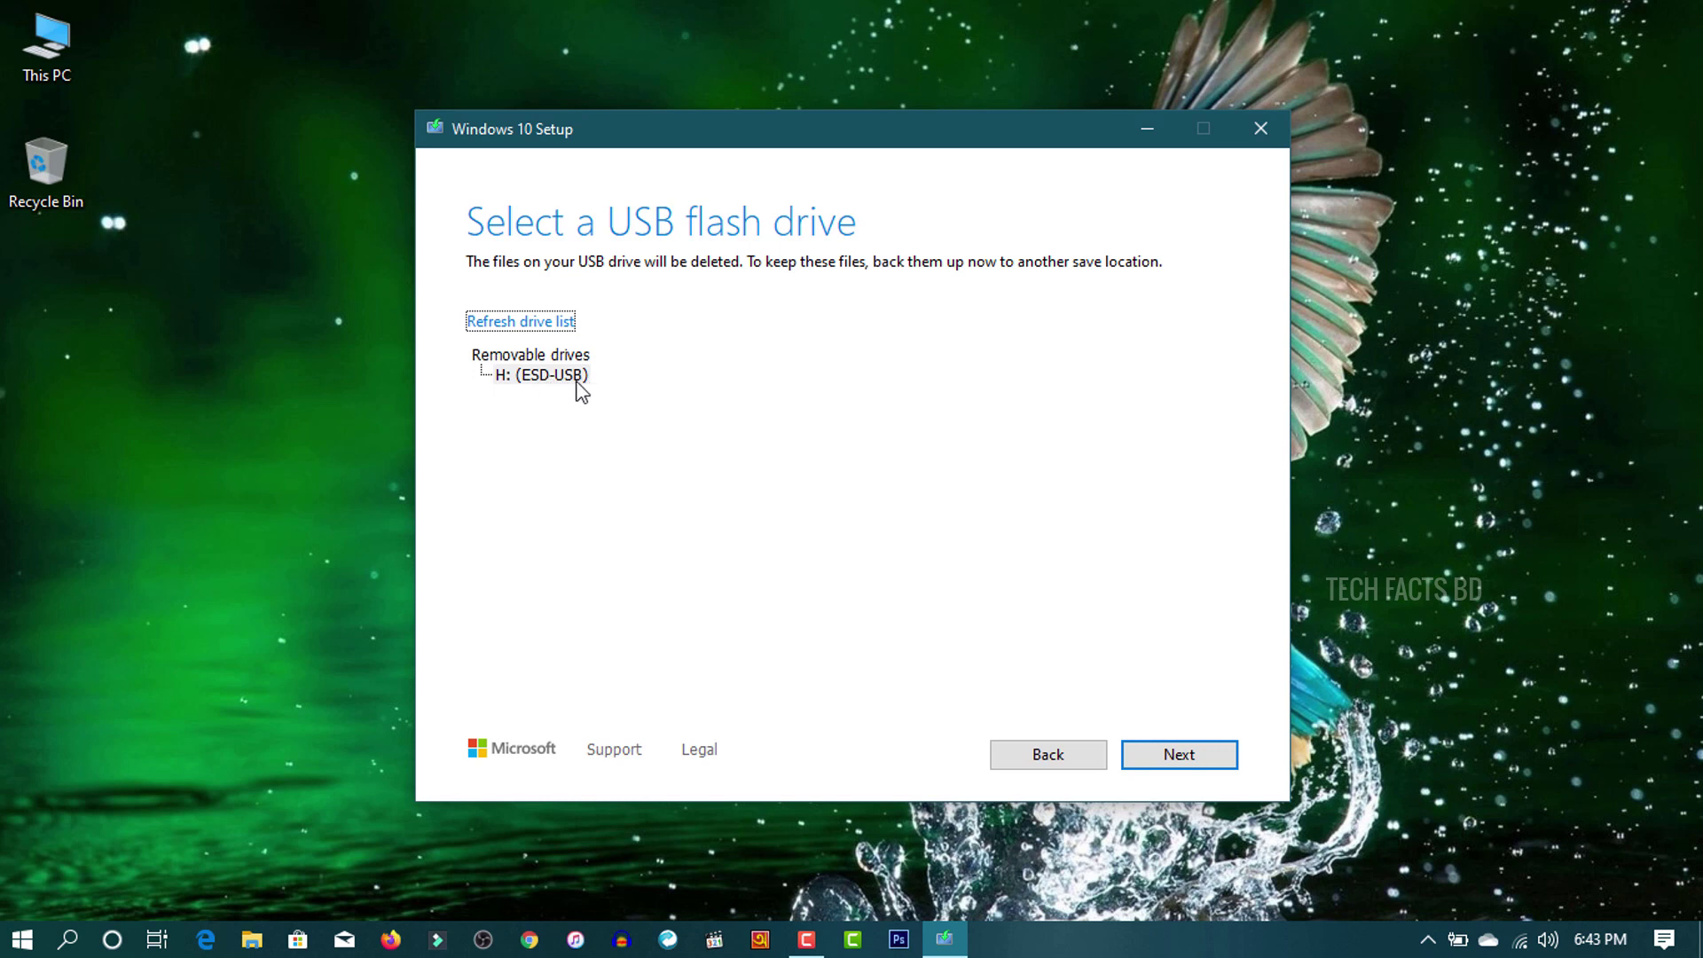
click(1159, 759)
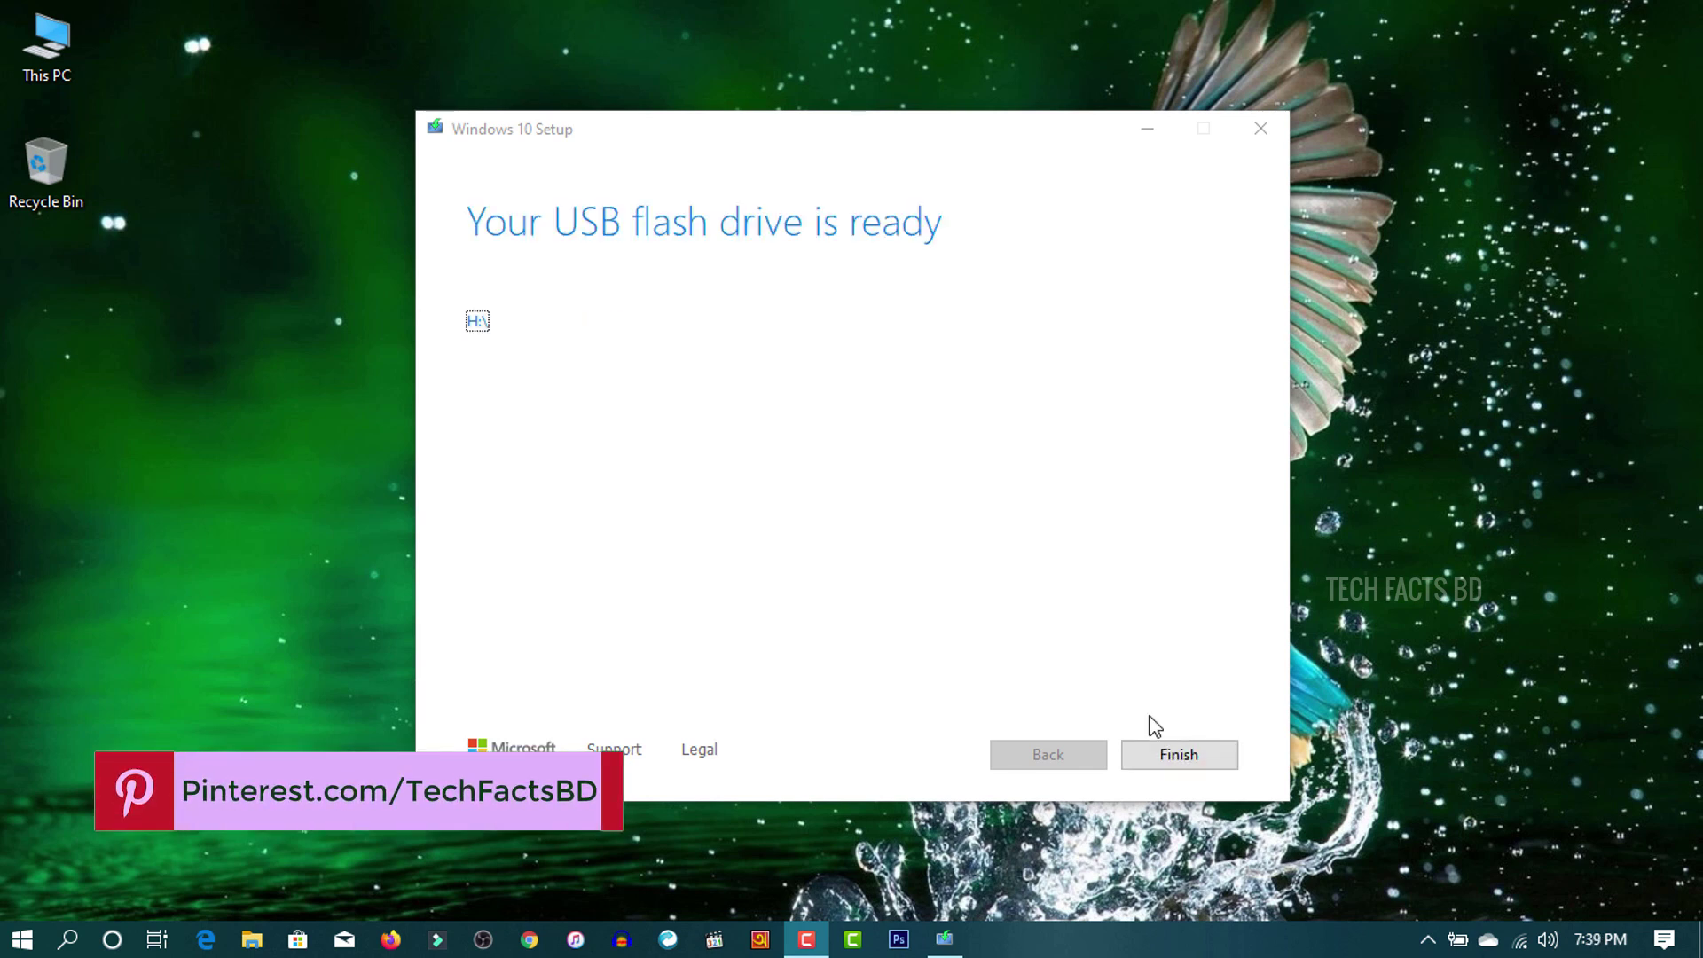
click(1169, 755)
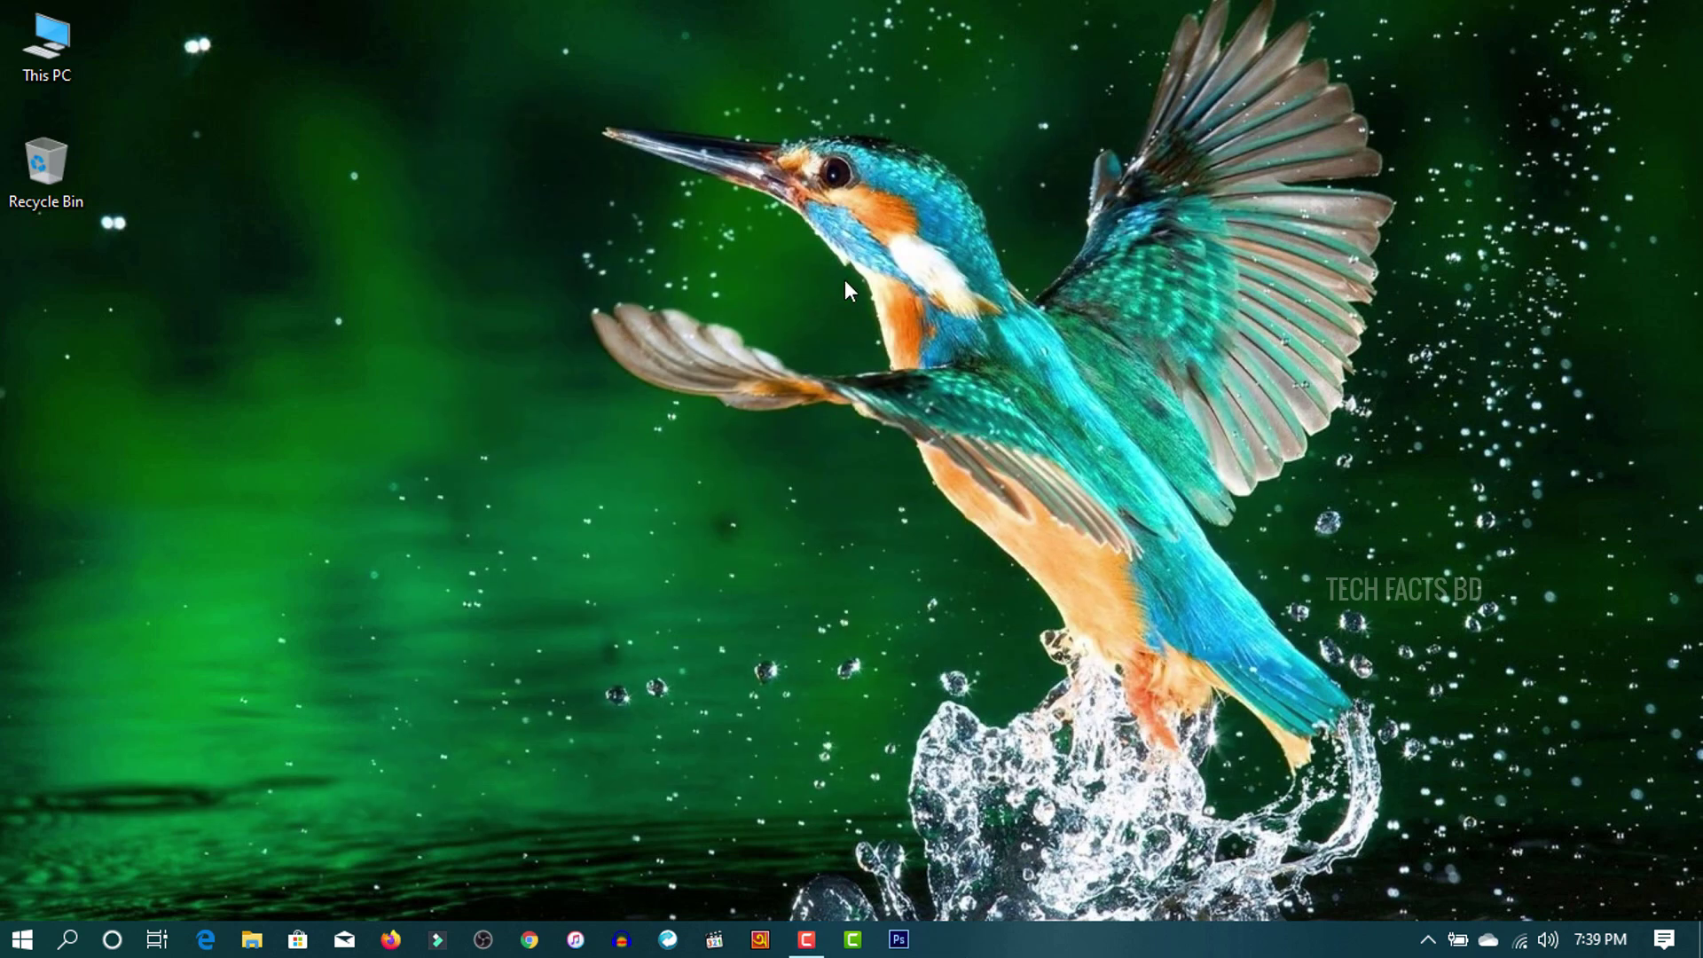
- Refresh the desktop and check the ESD-USB (H:) drive's used space in This PC
right_click(568, 157)
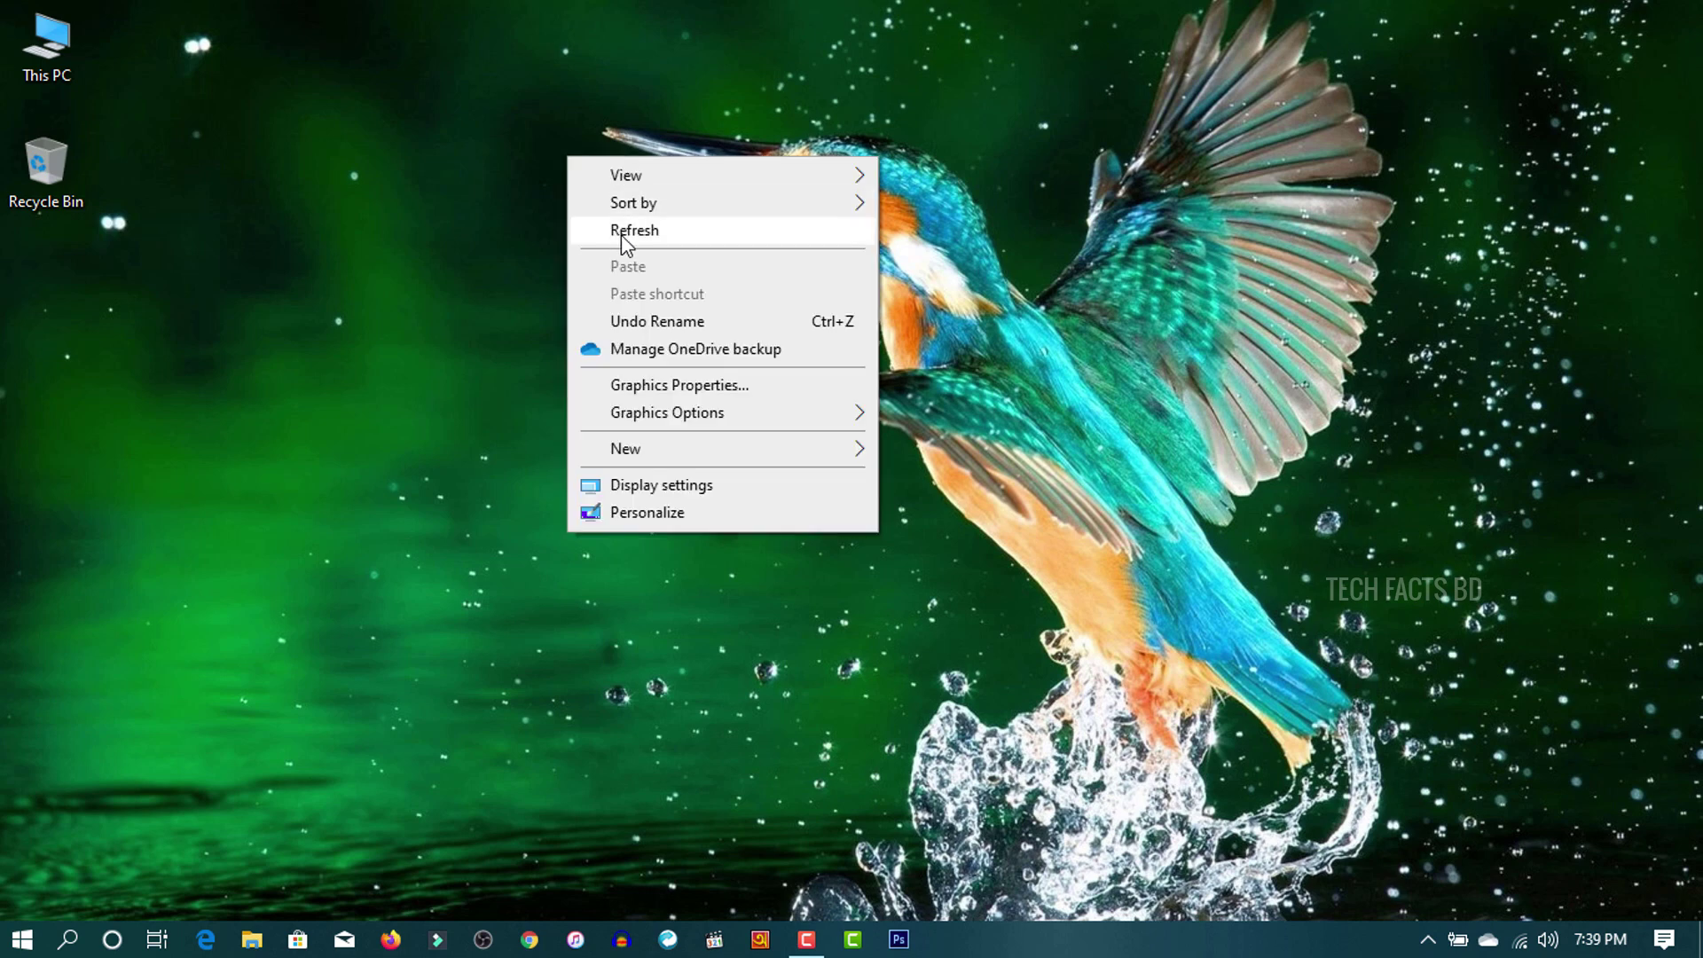
click(621, 234)
right_click(621, 234)
click(680, 311)
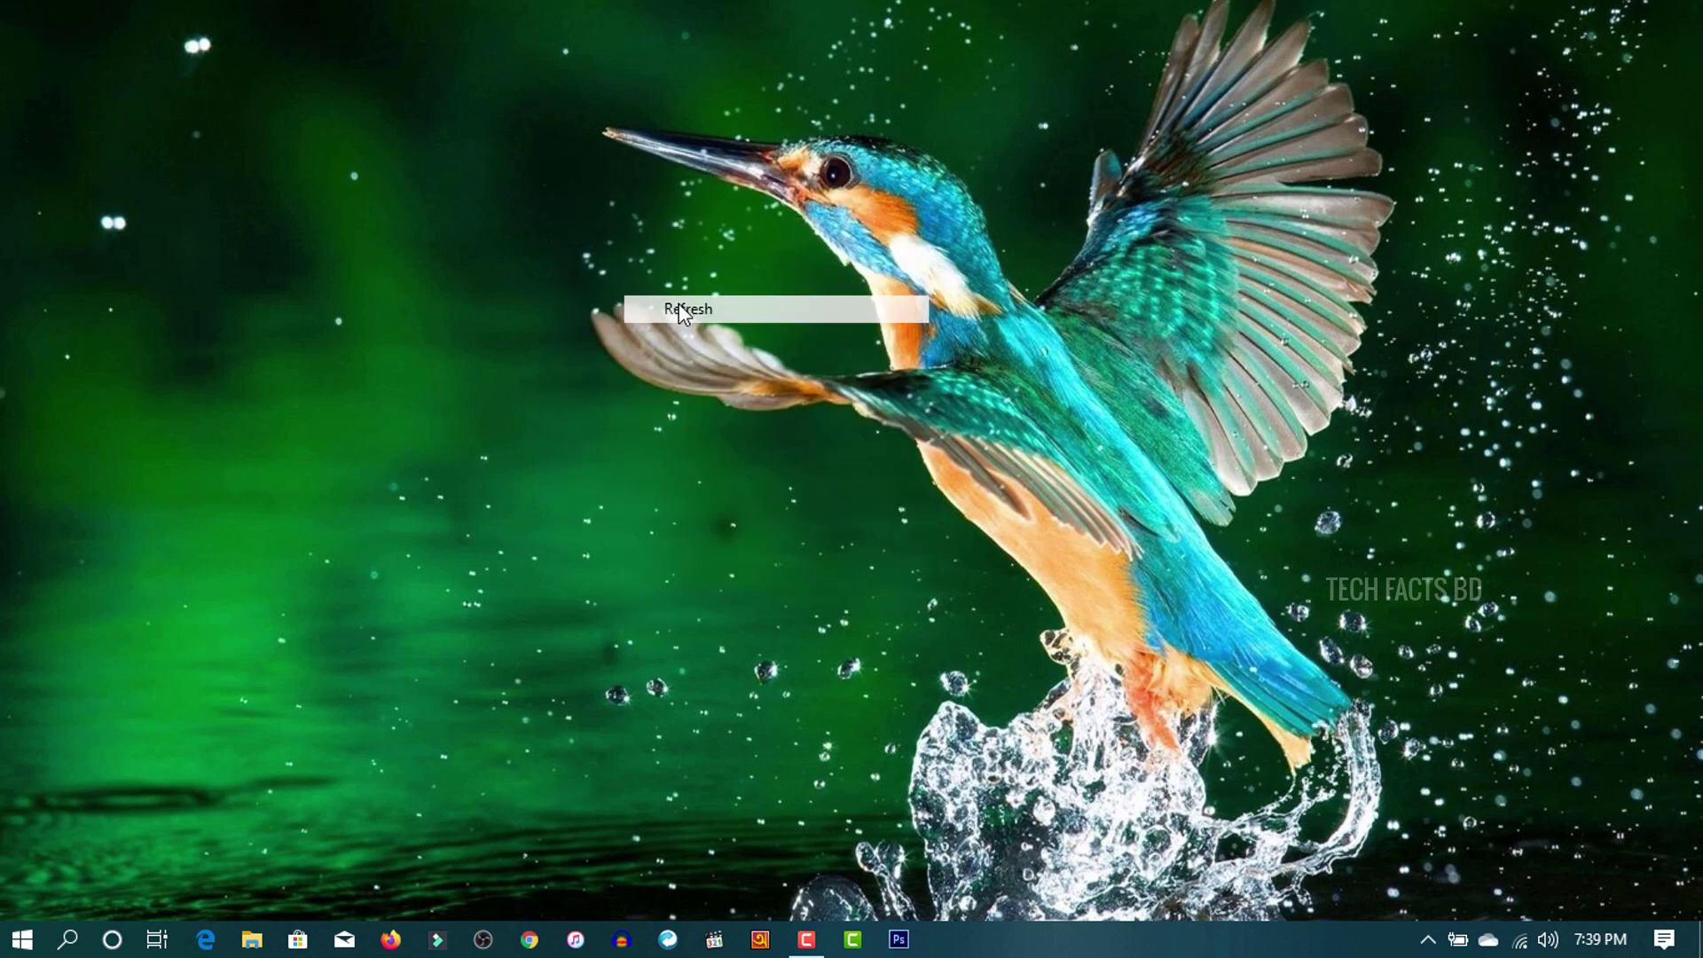
double_click(47, 71)
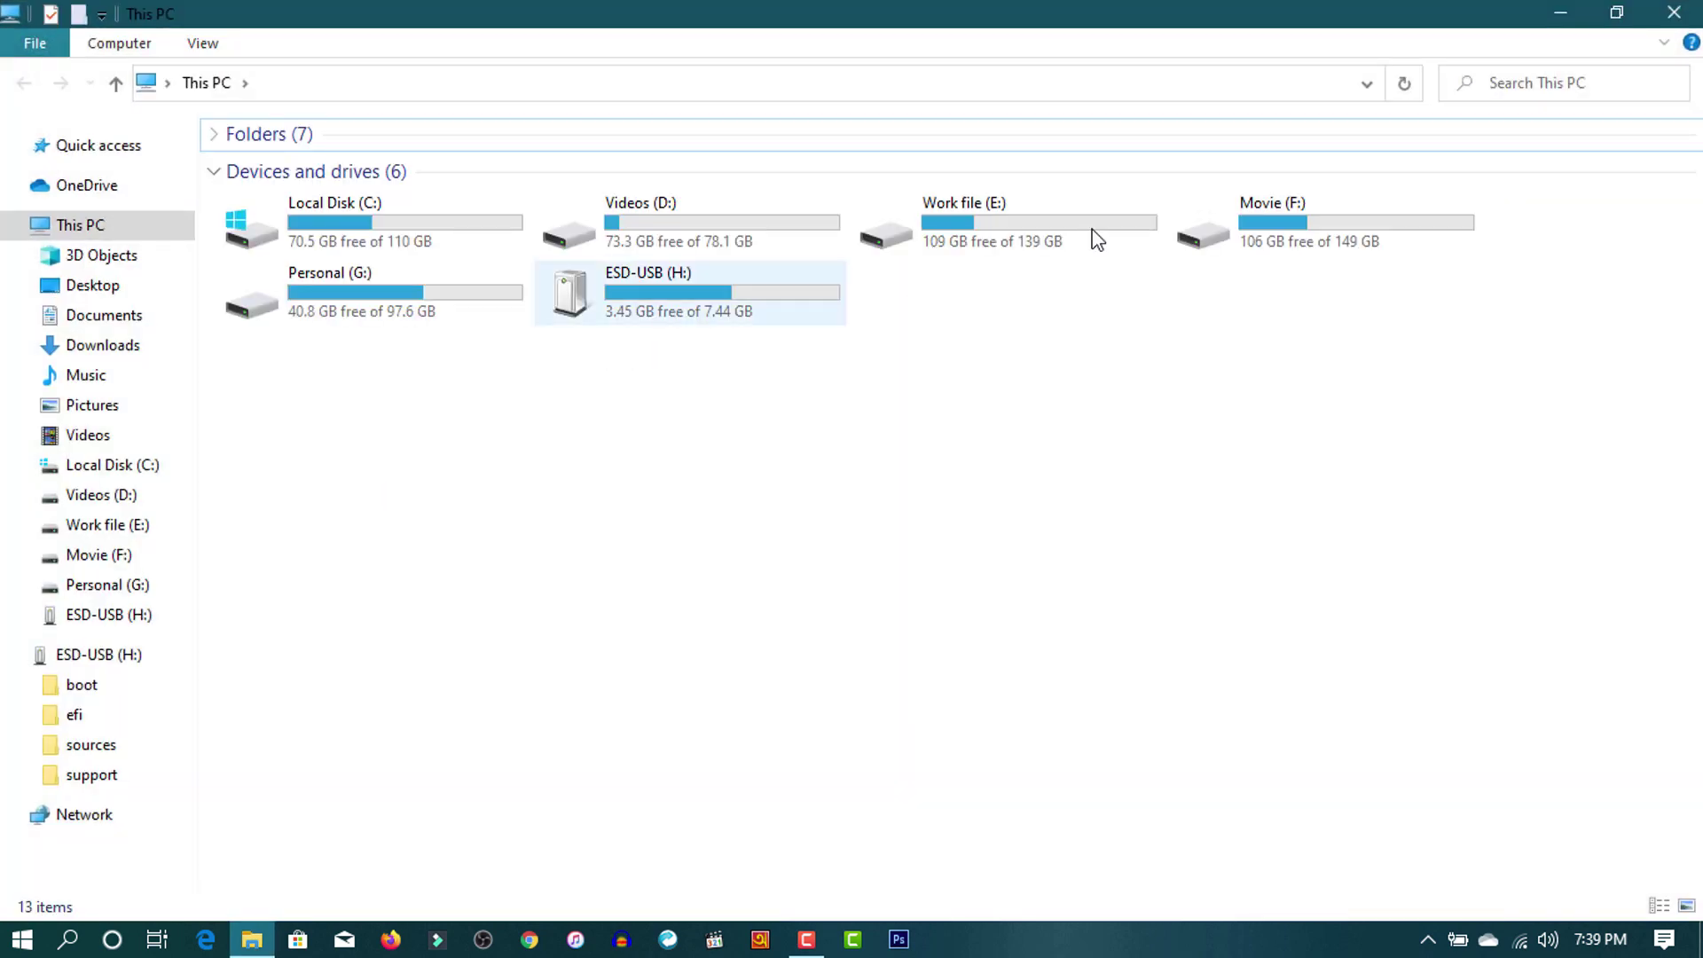
click(1682, 18)
right_click(942, 215)
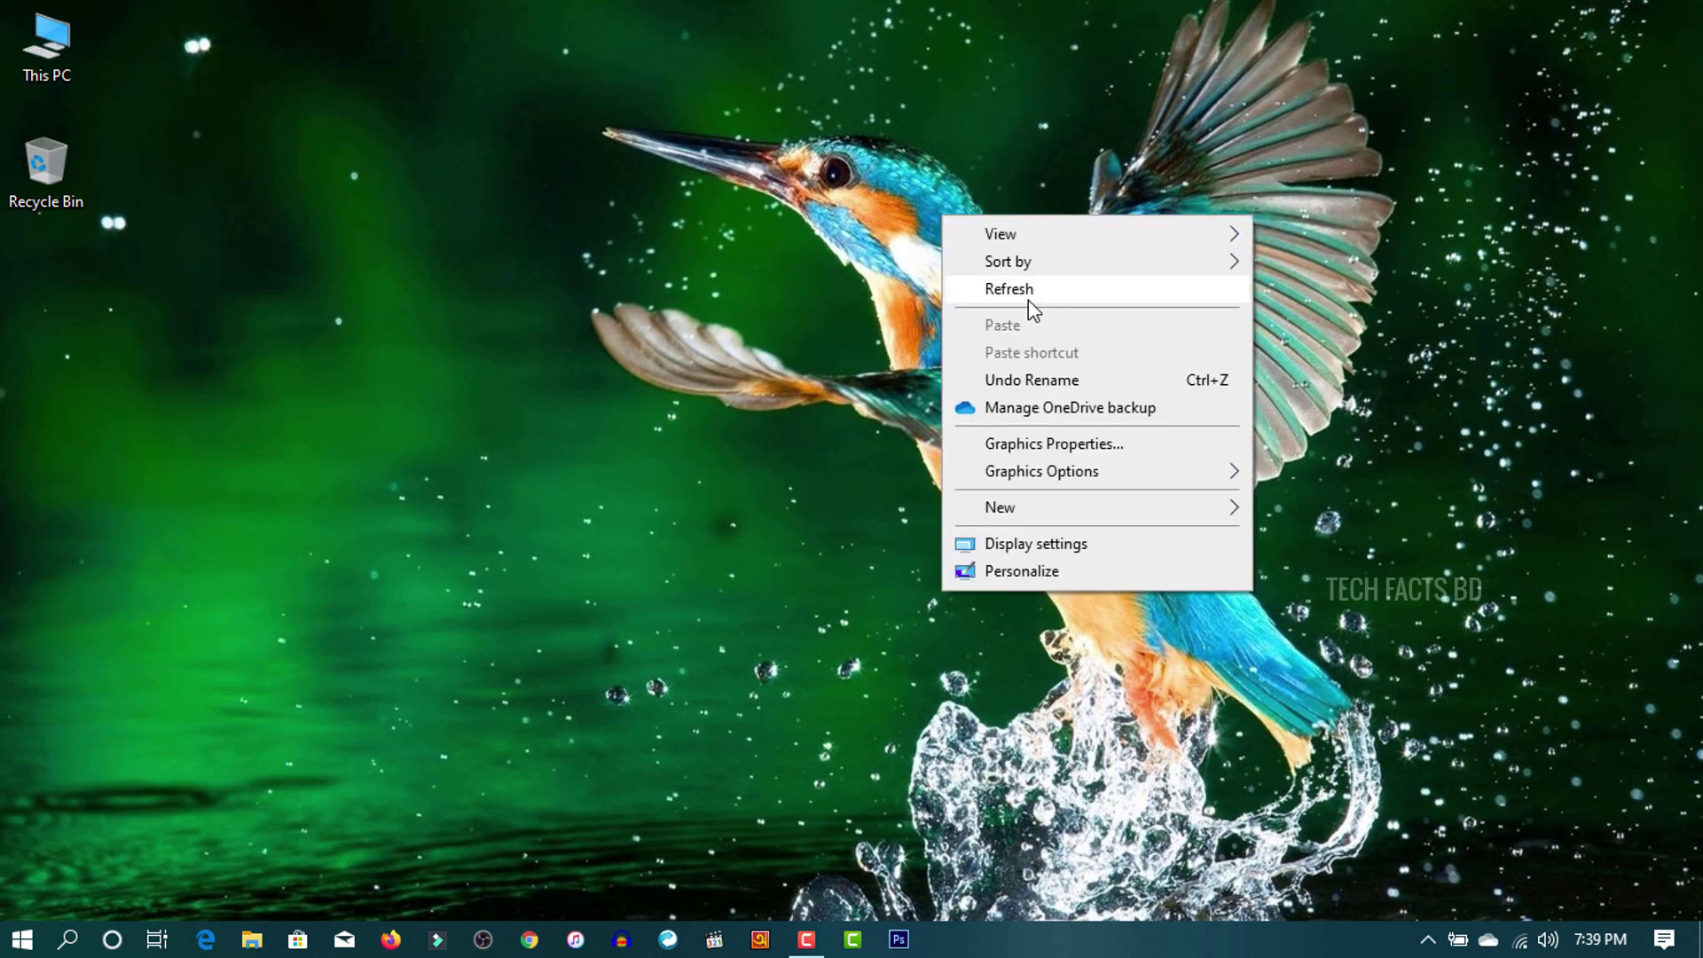
click(1029, 298)
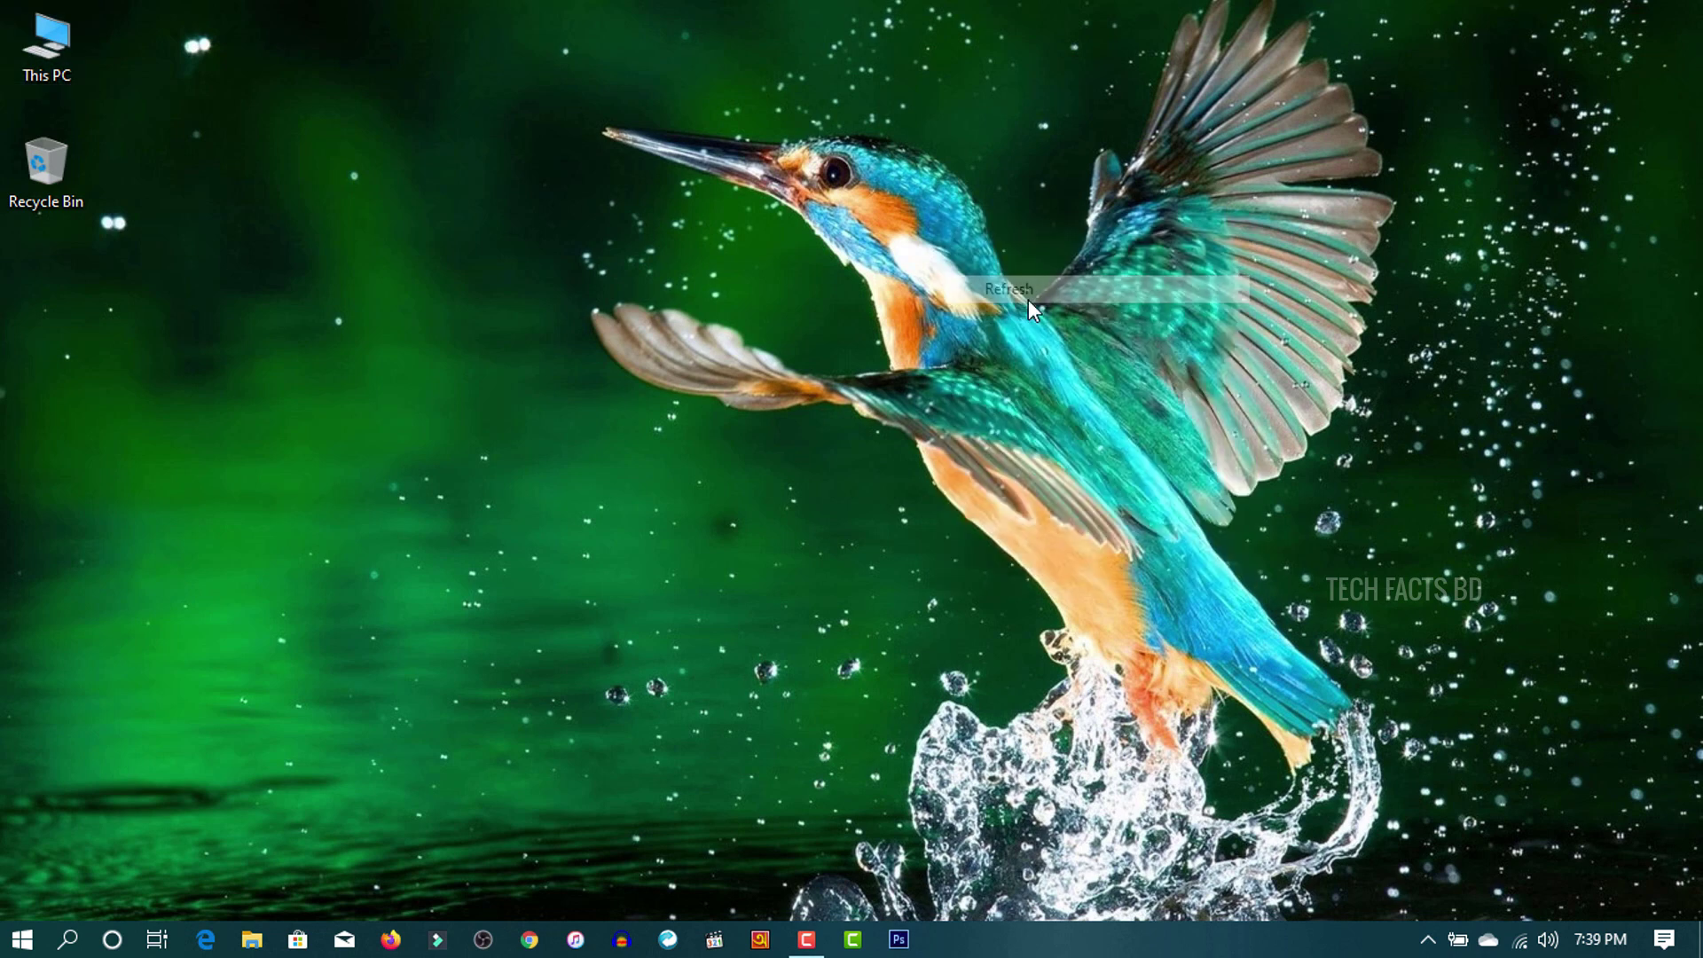
- Open the safe-removal options for the ESD-USB (H:) drive
click(1427, 940)
click(1374, 853)
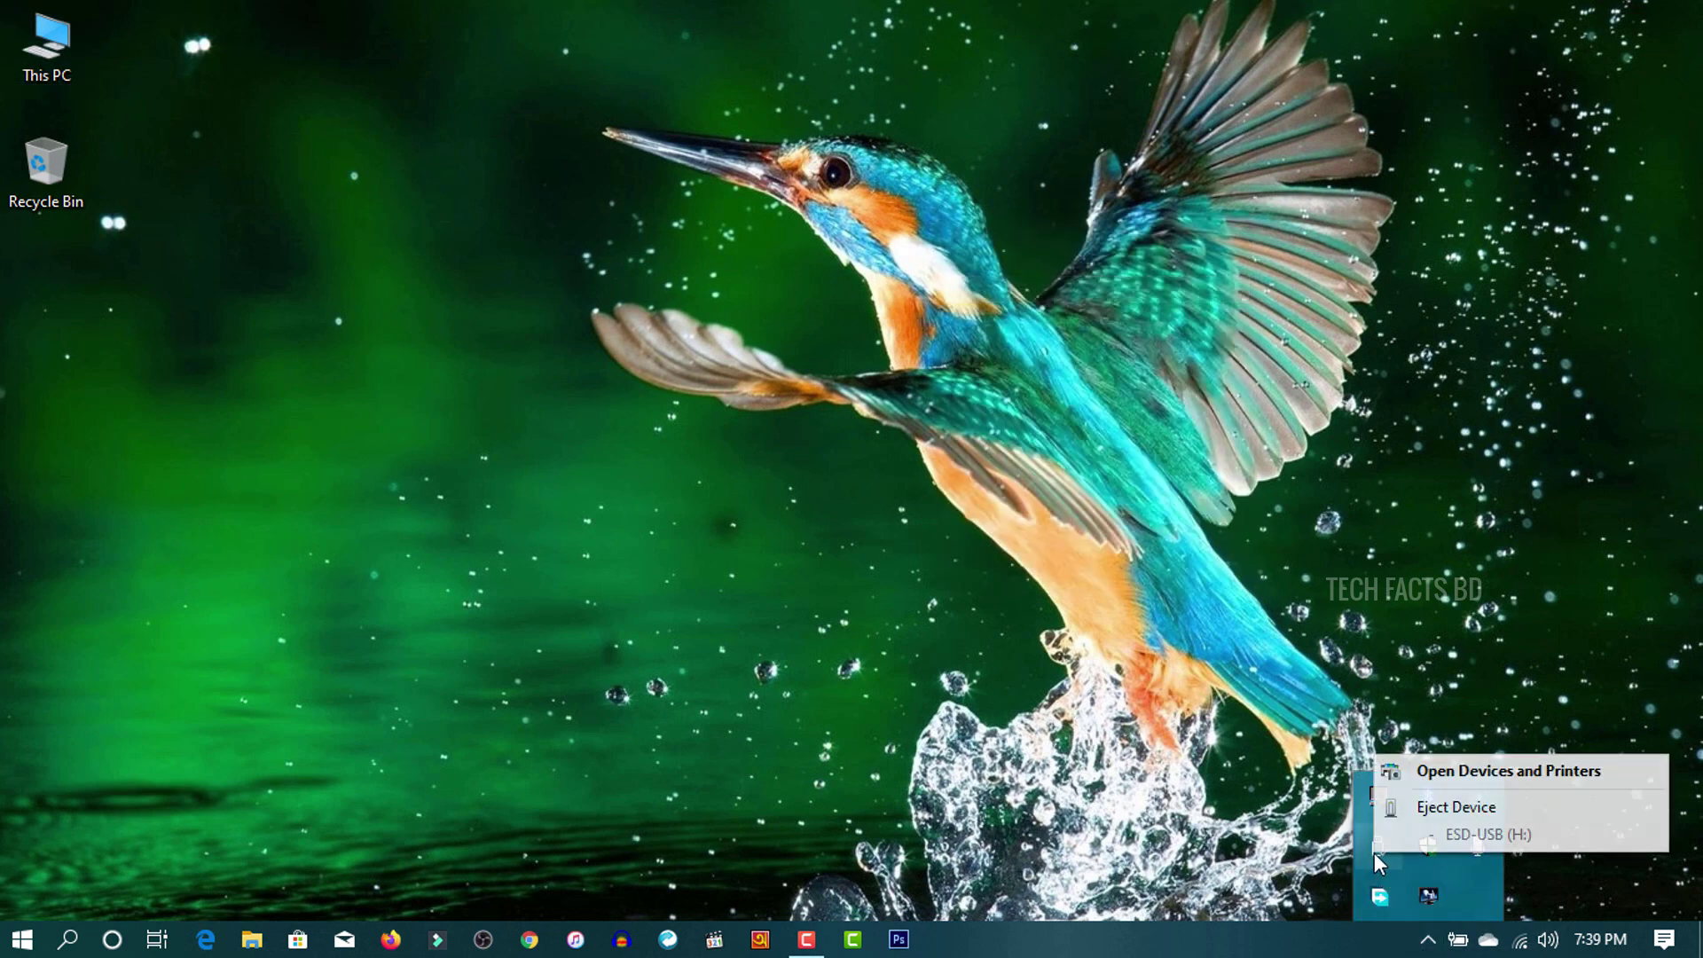